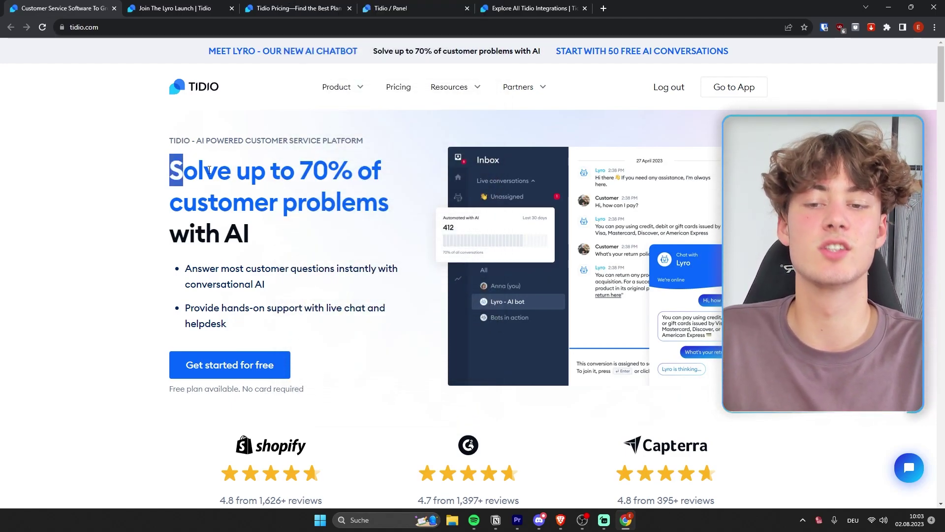
Highlight the 'Solve up to 70% of customer problems with AI' headline, then bring up the Product menu
left_click_drag(209, 170, 260, 251)
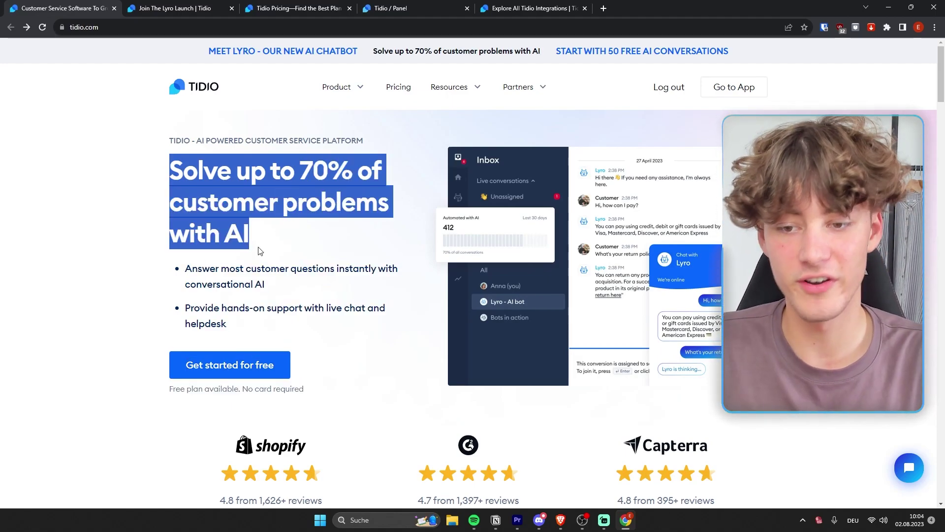
left_click(332, 250)
mouse_move(352, 99)
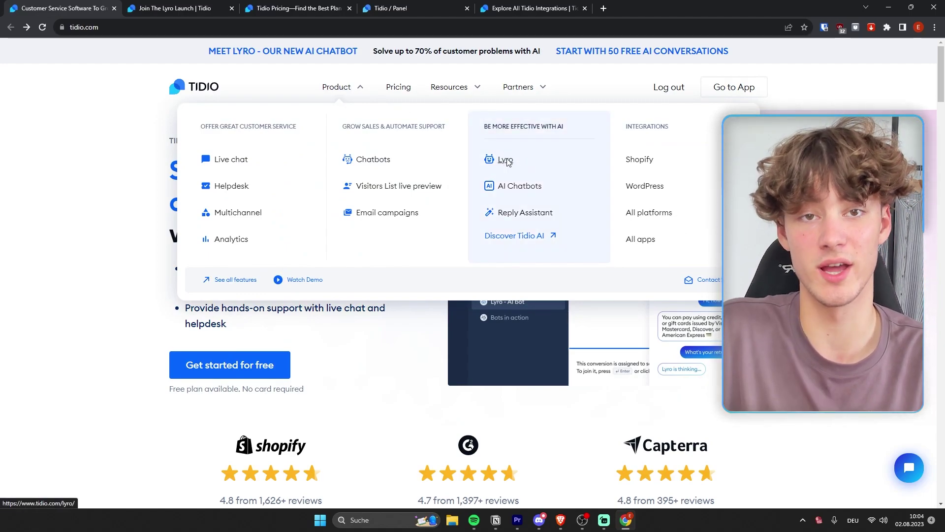
Open the Lyro page, highlight its headline phrase, and scroll to the delivery-time chat demo
left_click(506, 160)
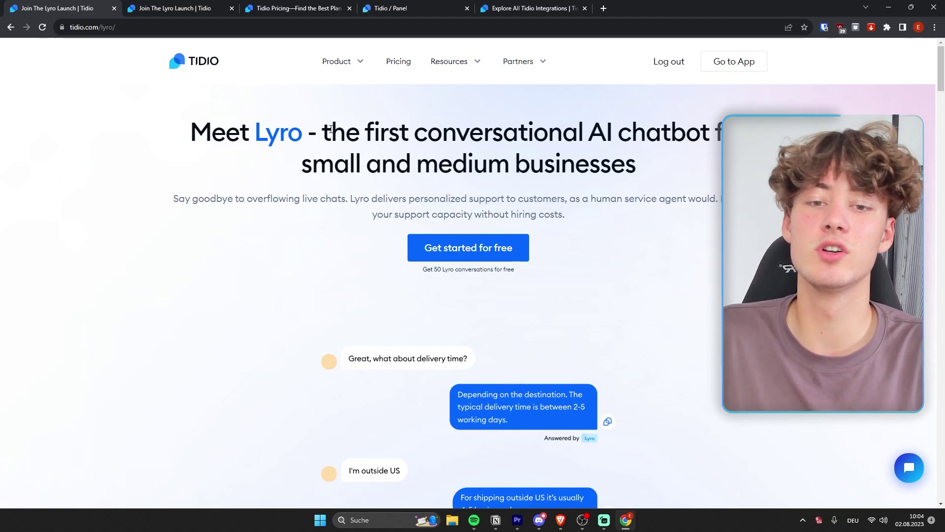
left_click_drag(358, 133, 542, 147)
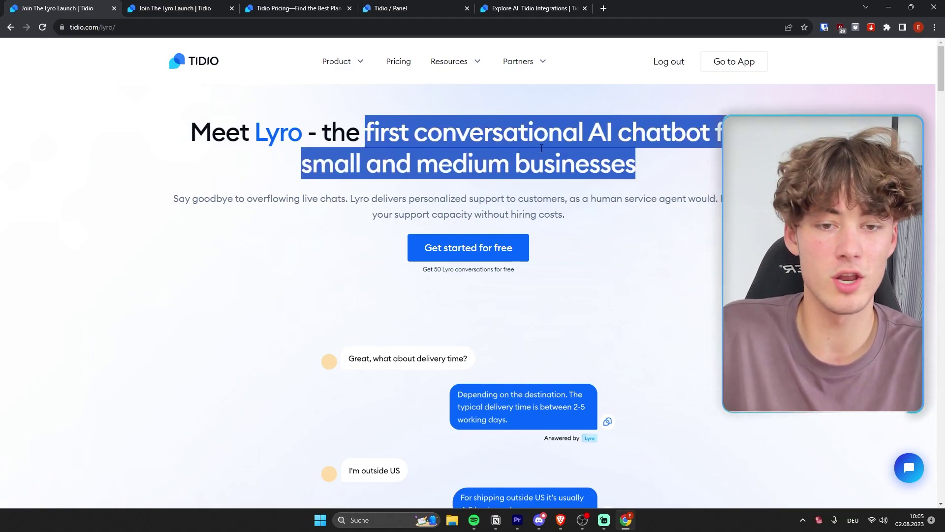
left_click(704, 158)
scroll(536, 181, "down", 4)
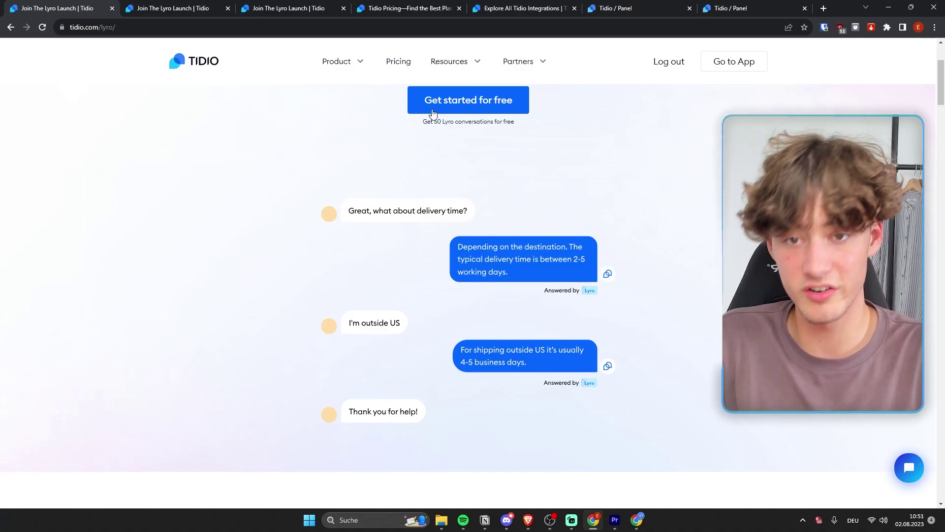
Open the Live chat page in a new tab and move that tab to first position
mouse_move(346, 69)
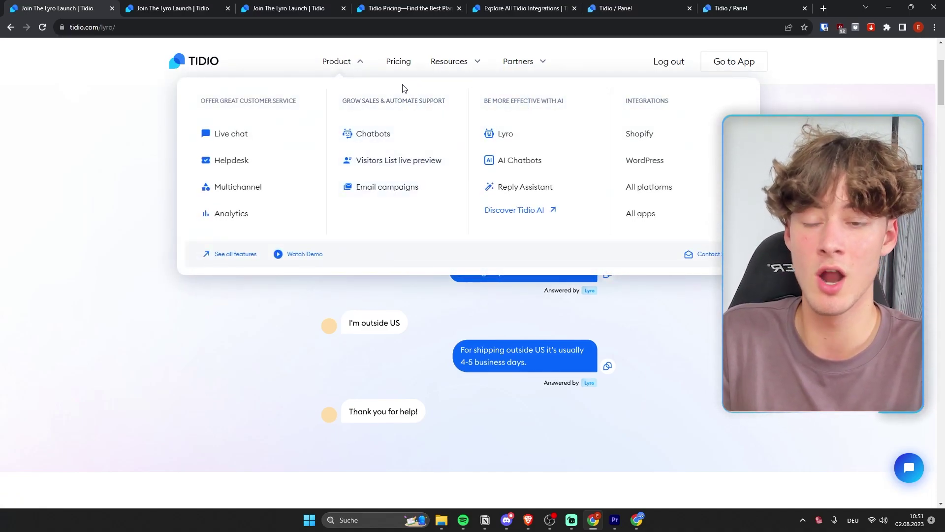
middle_click(236, 135)
left_click_drag(152, 8, 49, 8)
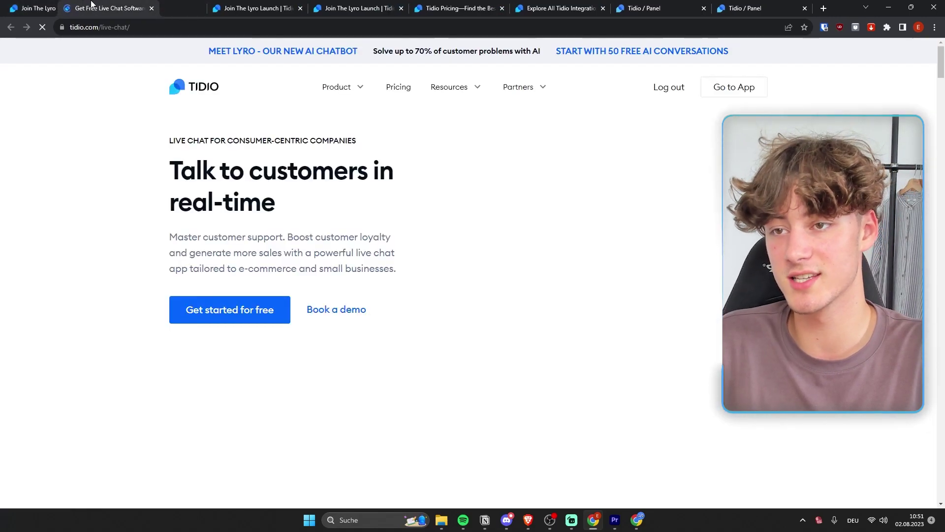
scroll(408, 298, "down", 10)
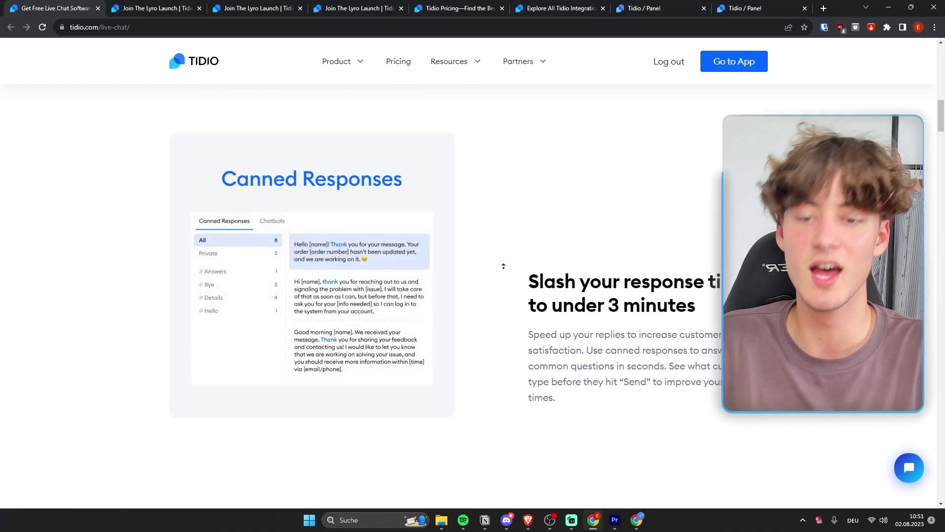
scroll(503, 266, "up", 10)
Visit the Chatbots page, open Lyro in a background tab, and open Discover Tidio AI
mouse_move(359, 89)
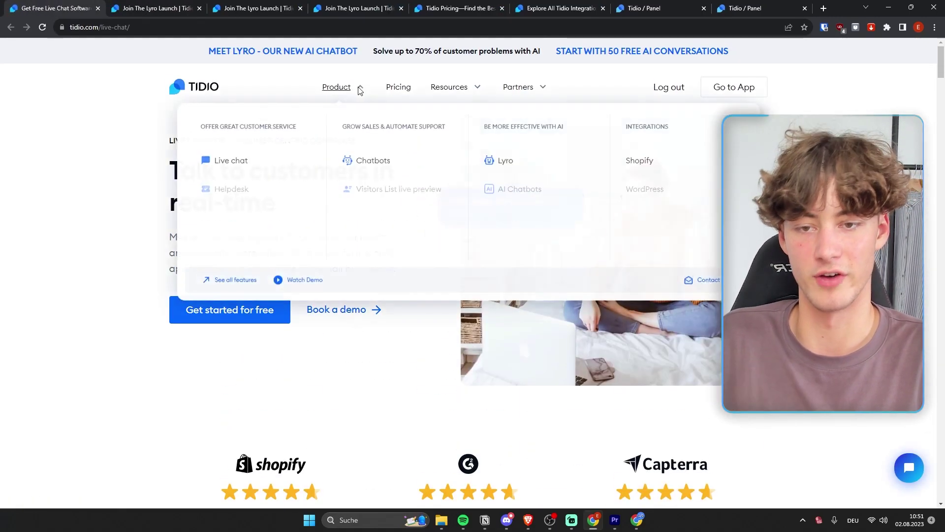
left_click(371, 167)
mouse_move(329, 89)
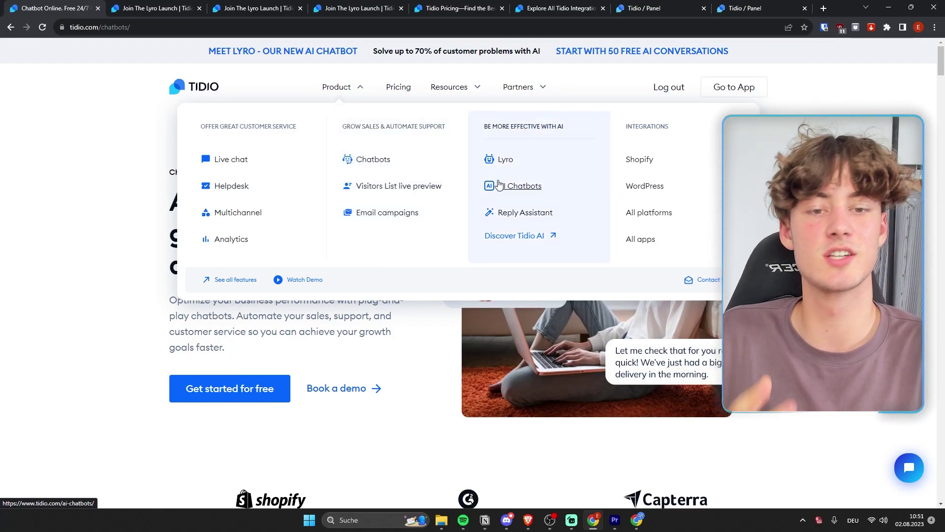
middle_click(503, 160)
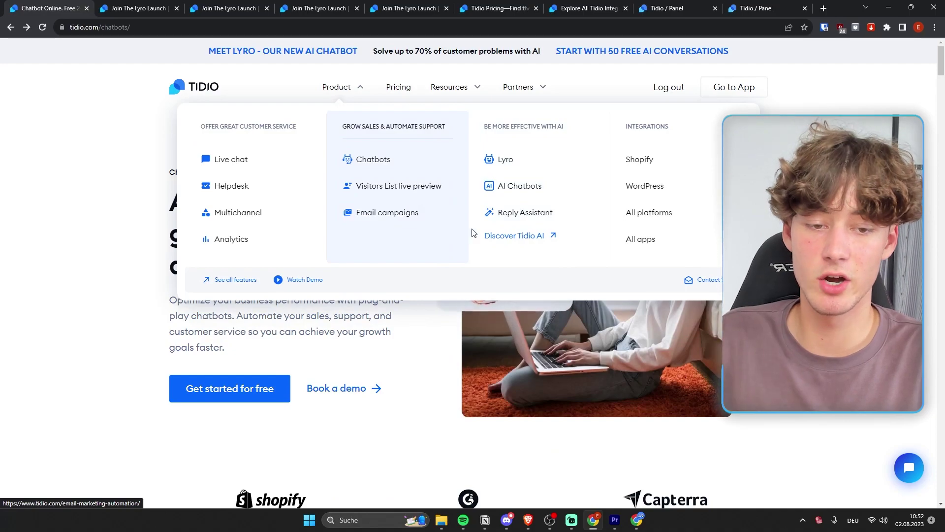
left_click(504, 239)
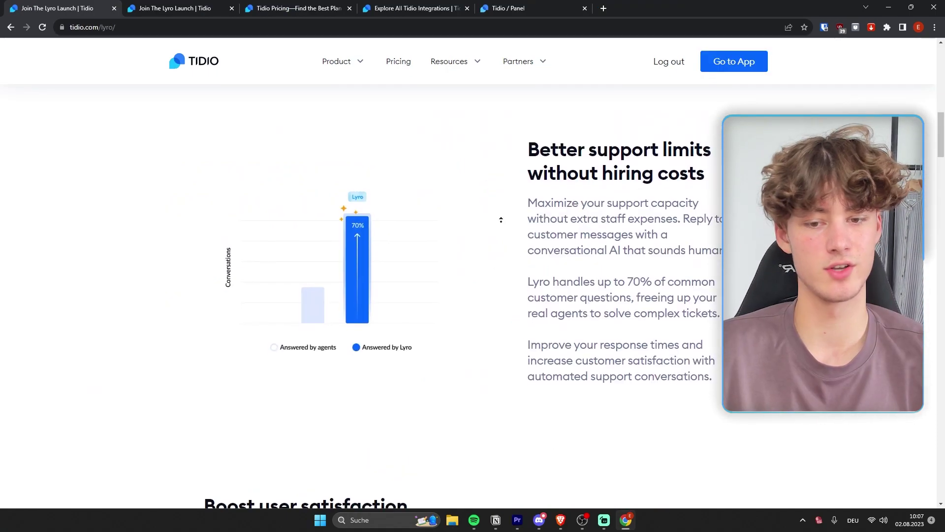
Highlight the '70% of common customer questions' phrase and the 'Boost user satisfaction' heading
scroll(502, 219, "up", 2)
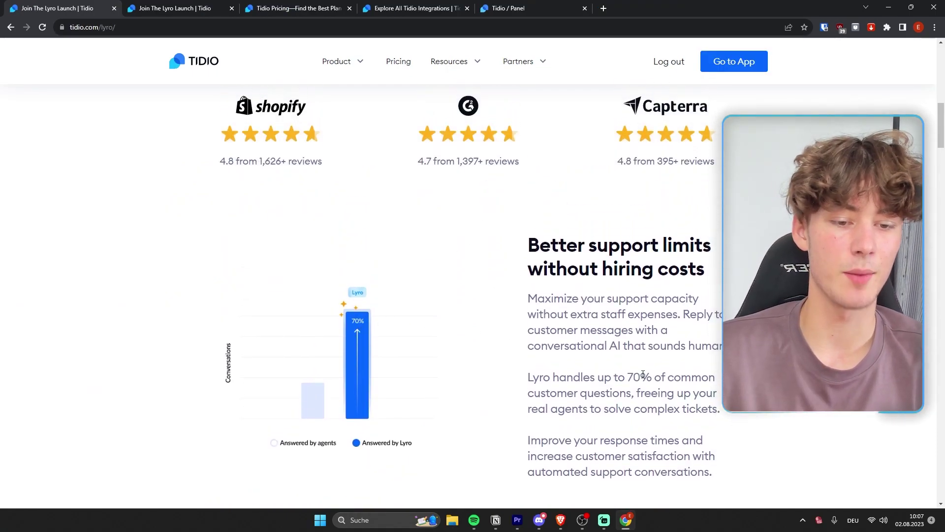
left_click_drag(712, 378, 633, 394)
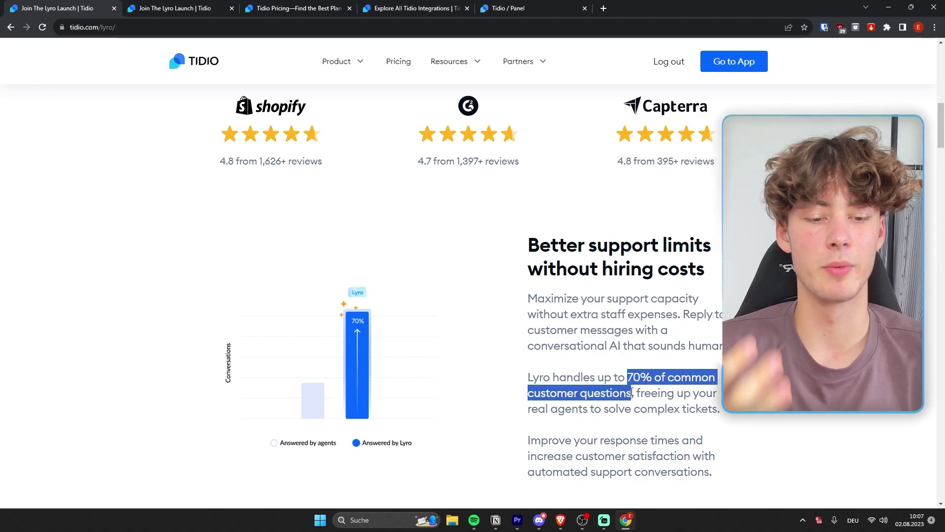
left_click(630, 394)
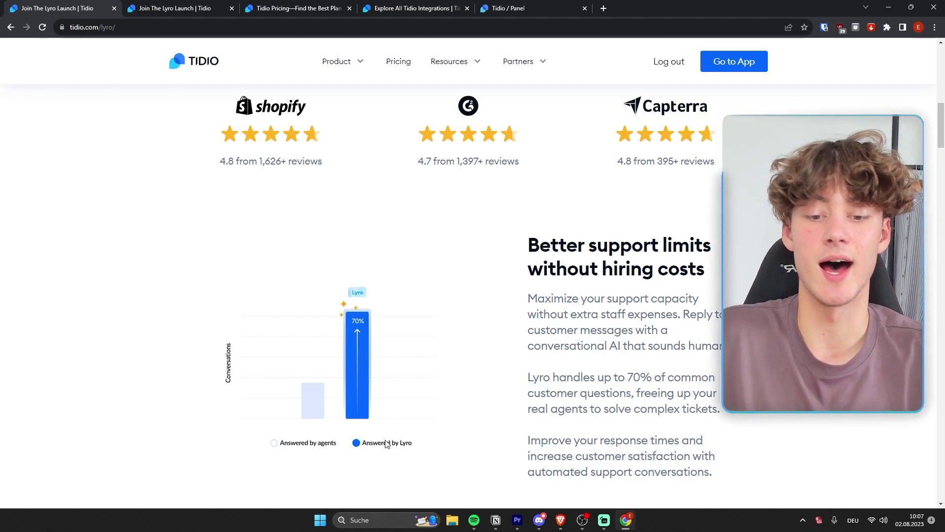
scroll(387, 444, "down", 8)
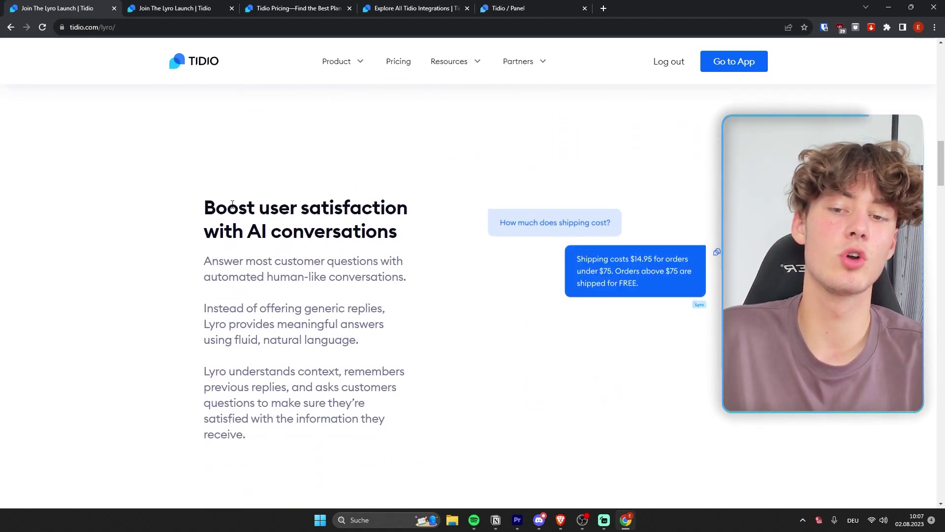
left_click_drag(204, 207, 361, 230)
left_click(378, 226)
Scroll down the Lyro page to the 'Get Lyro today' section with three setup steps
scroll(450, 260, "down", 9)
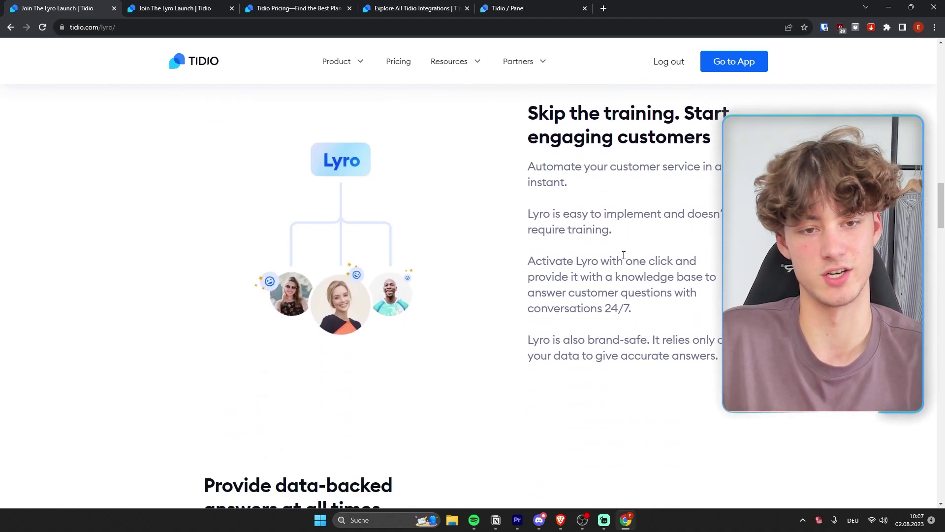
scroll(555, 253, "up", 2)
scroll(555, 253, "down", 1)
scroll(433, 271, "down", 3)
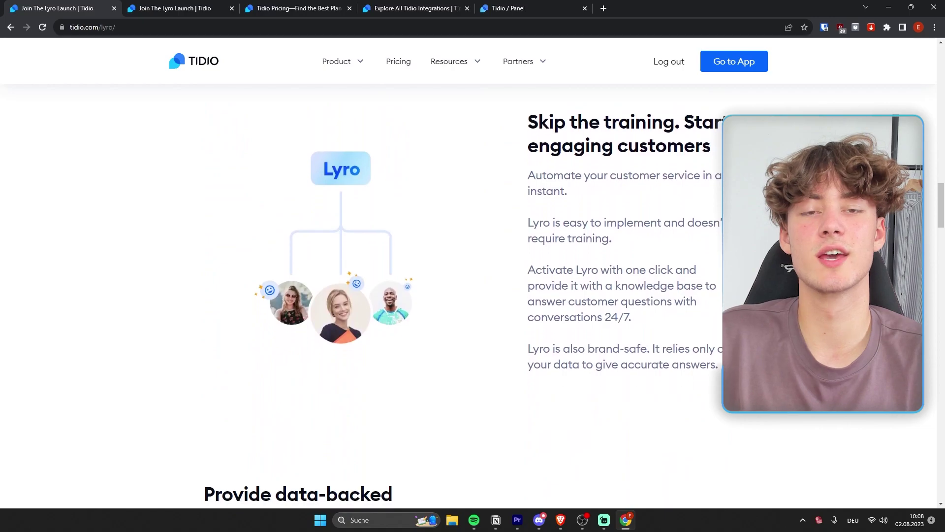
scroll(434, 270, "down", 3)
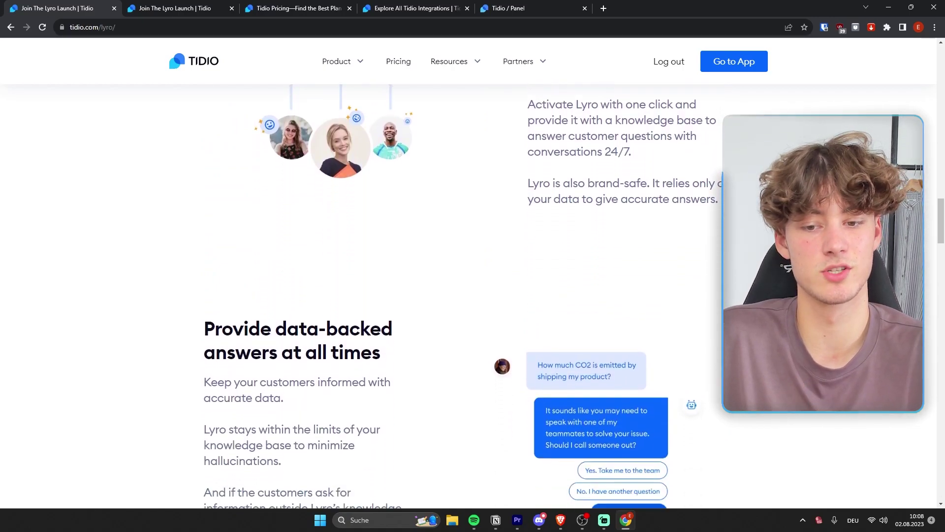
scroll(433, 271, "down", 2)
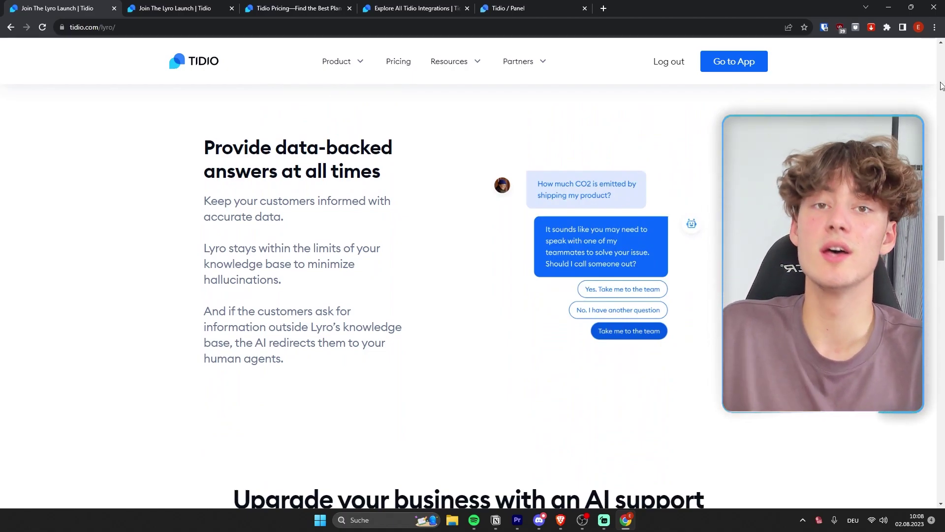
scroll(467, 271, "up", 1)
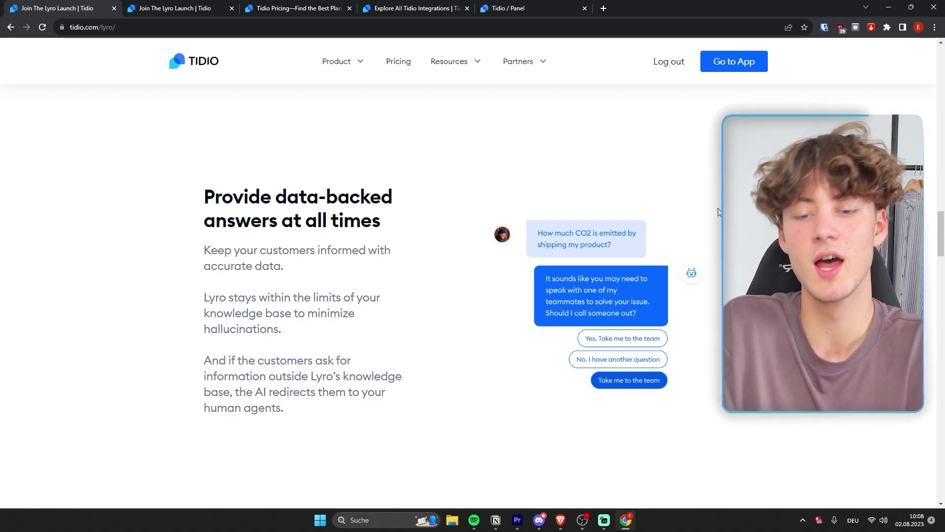
scroll(712, 185, "down", 1)
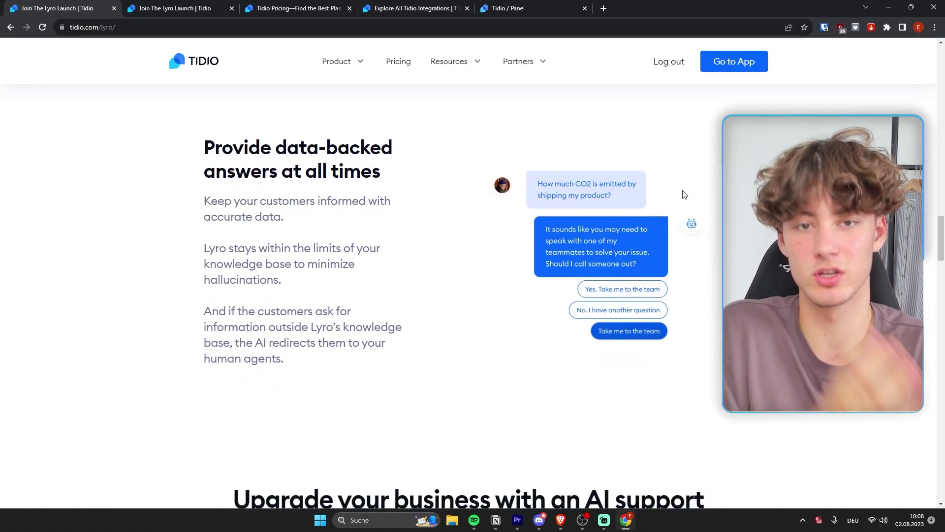
scroll(687, 210, "down", 5)
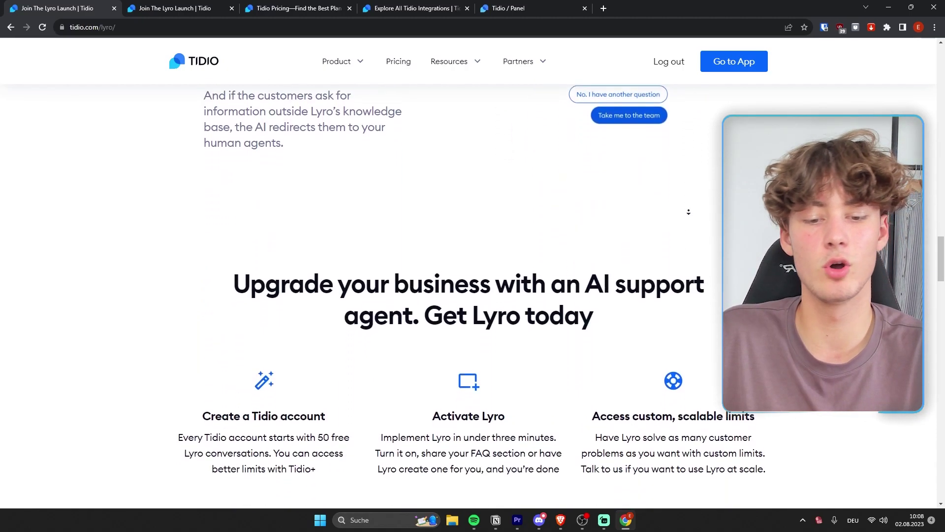
Scroll further down the Lyro page, then switch to the 'Explore All Tidio Integrations' tab
scroll(692, 202, "down", 3)
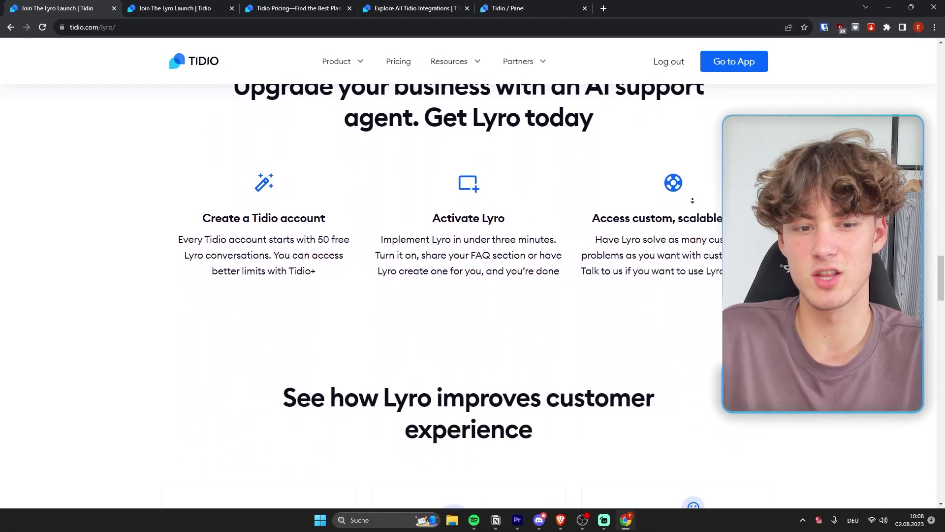
scroll(694, 200, "down", 5)
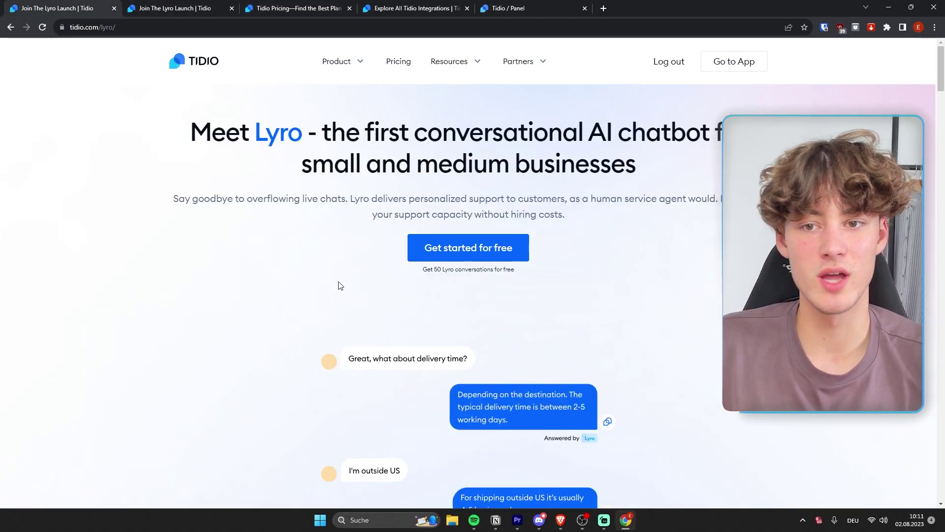
scroll(348, 286, "down", 4)
scroll(347, 286, "down", 8)
scroll(374, 253, "up", 12)
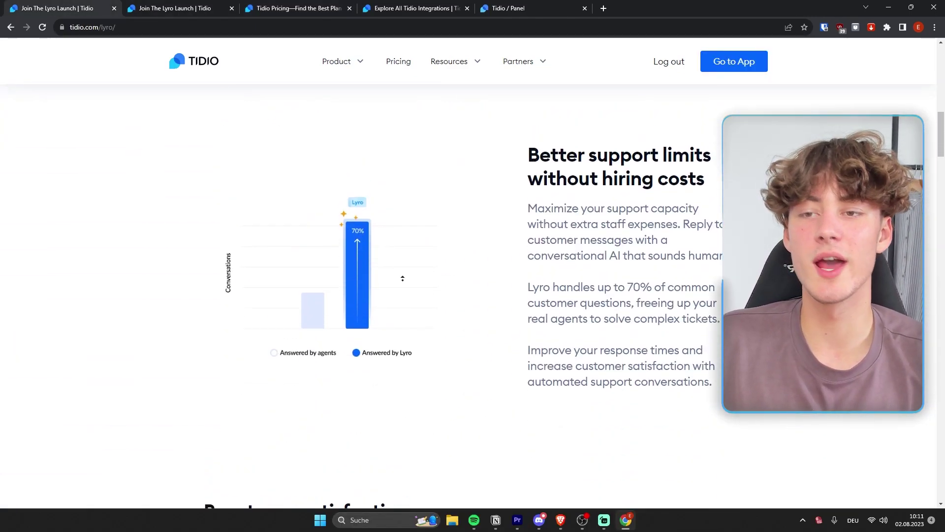
left_click(414, 8)
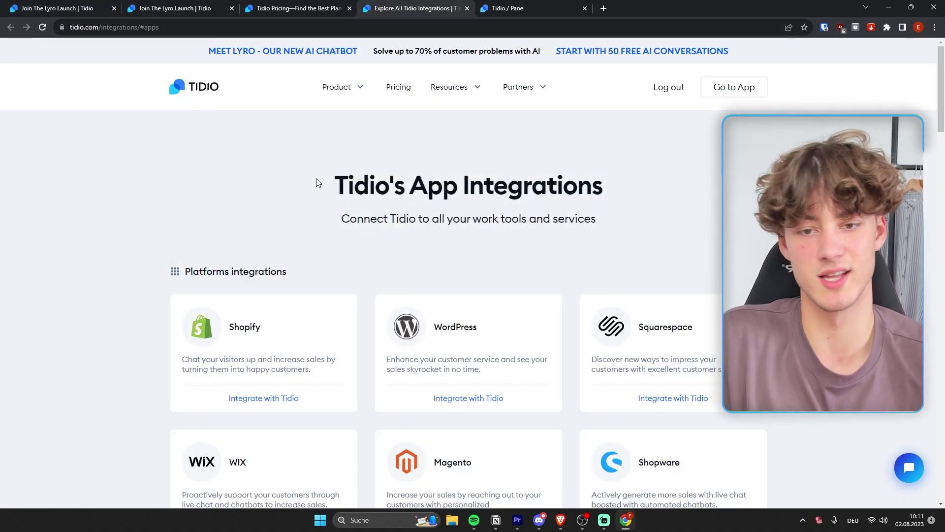
scroll(453, 161, "down", 2)
left_click_drag(368, 185, 194, 176)
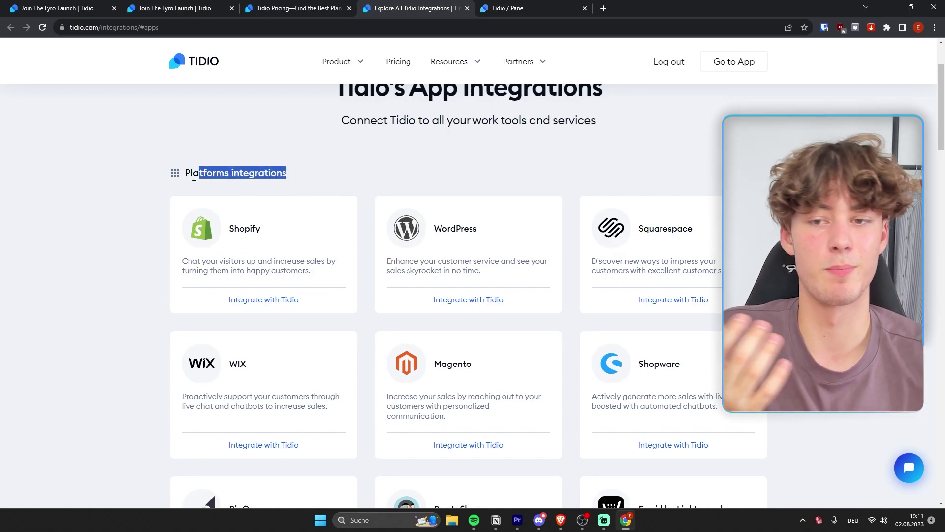
left_click(329, 176)
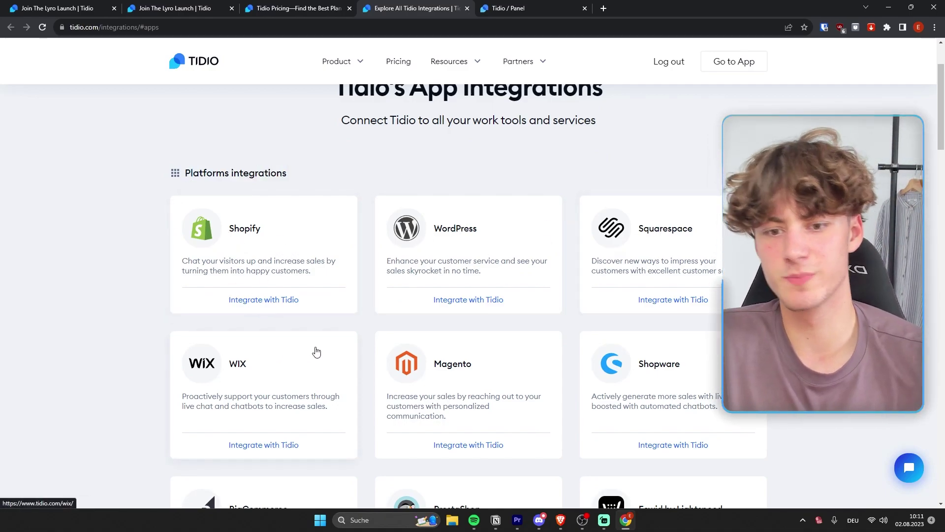
scroll(616, 319, "down", 2)
scroll(458, 202, "down", 5)
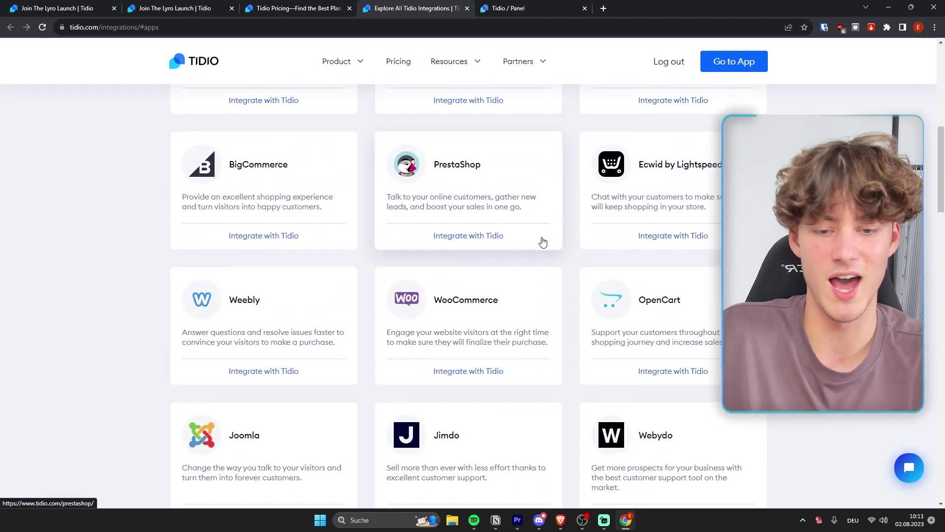
scroll(347, 275, "down", 3)
scroll(638, 209, "down", 2)
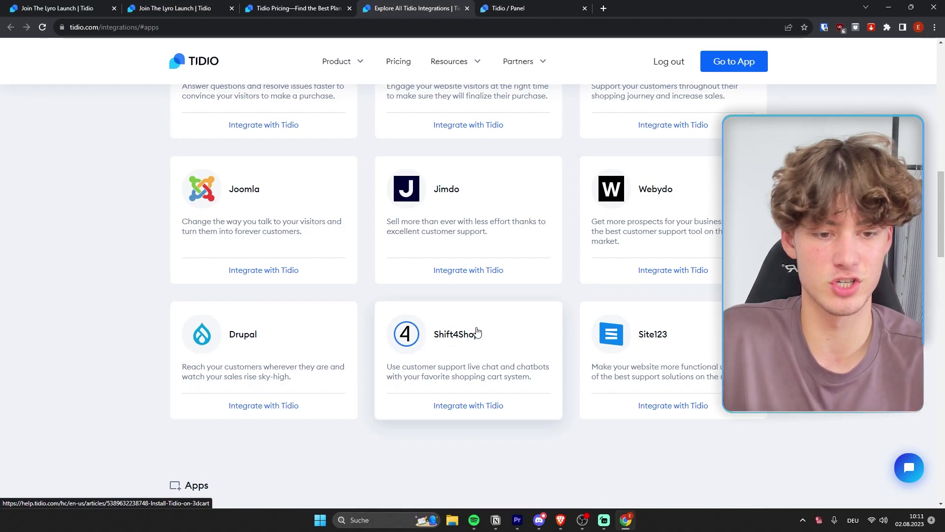
scroll(618, 394, "up", 5)
scroll(619, 375, "up", 4)
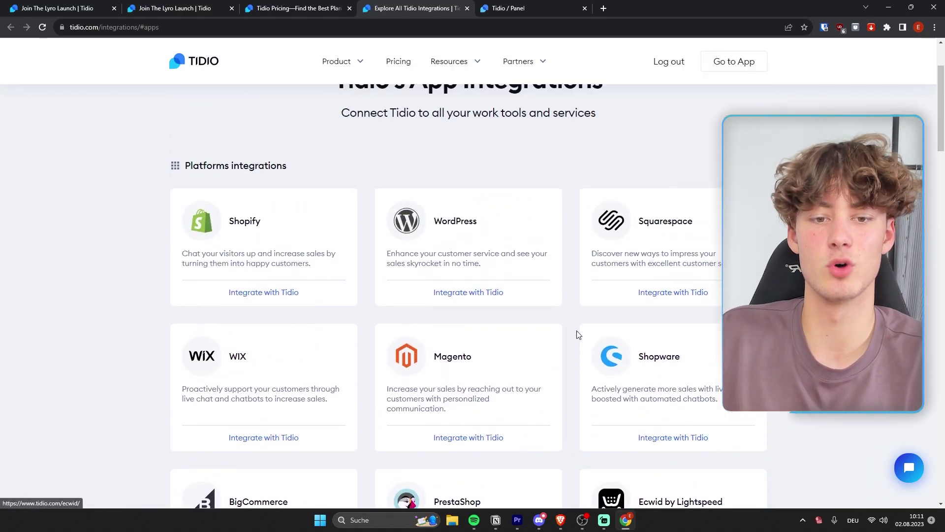
scroll(615, 296, "up", 1)
scroll(662, 242, "down", 3)
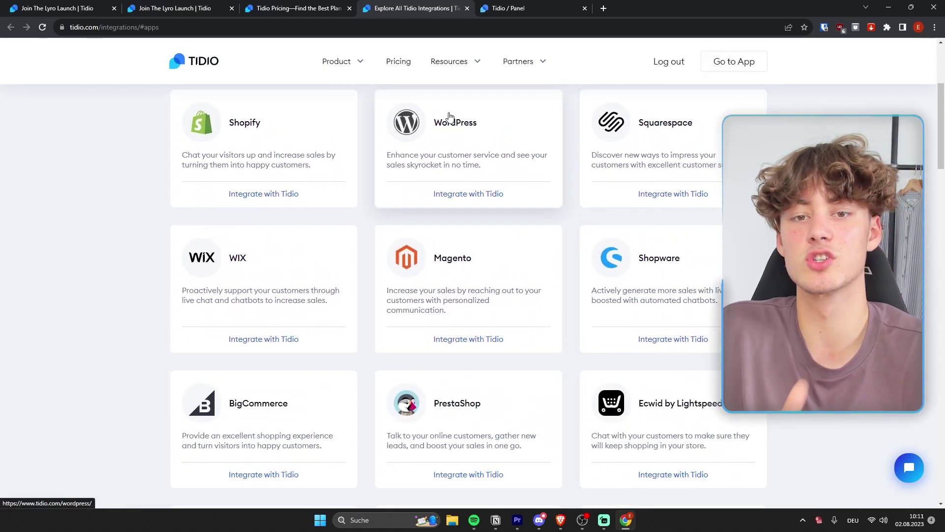
scroll(449, 119, "up", 2)
scroll(423, 228, "down", 1)
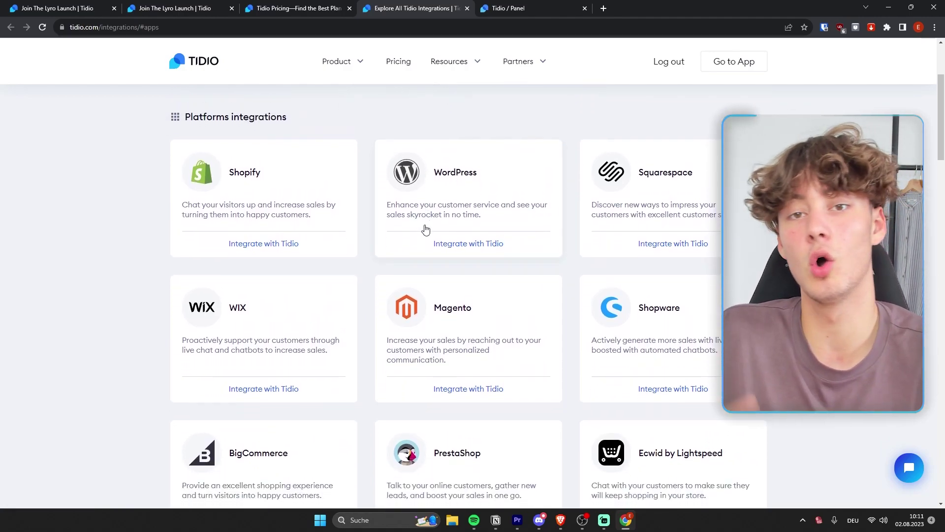
scroll(425, 291, "up", 1)
key("End")
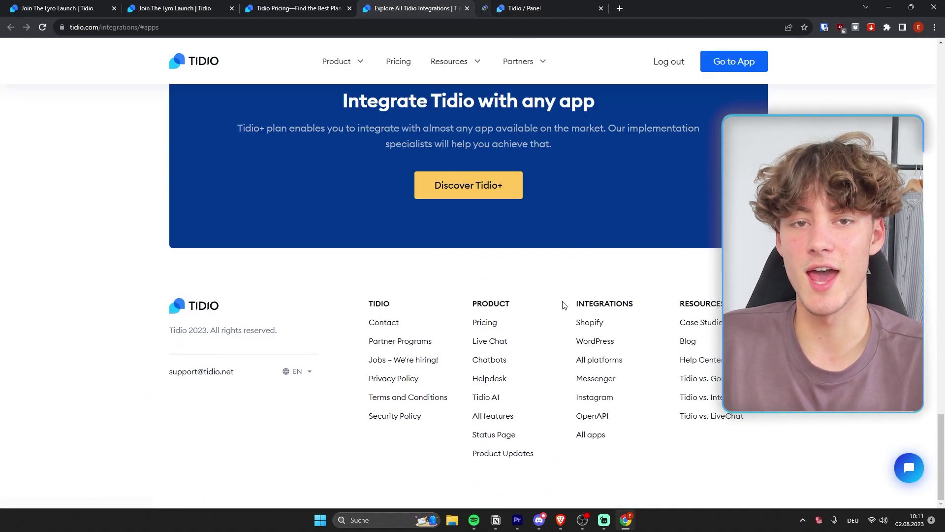
Browse the Shopify, WordPress and other integrations, then switch to the 'Tidio / Panel' tab
scroll(605, 197, "up", 15)
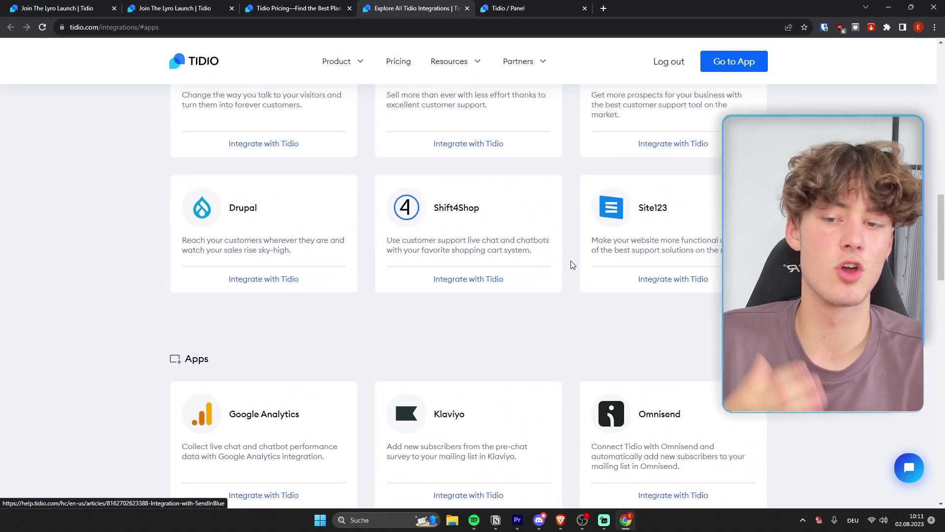
scroll(570, 266, "down", 3)
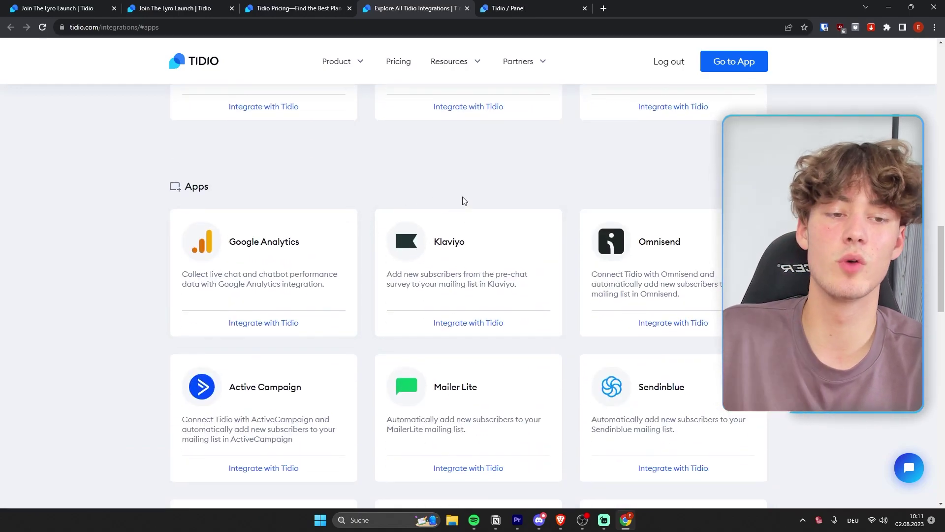
scroll(313, 310, "down", 2)
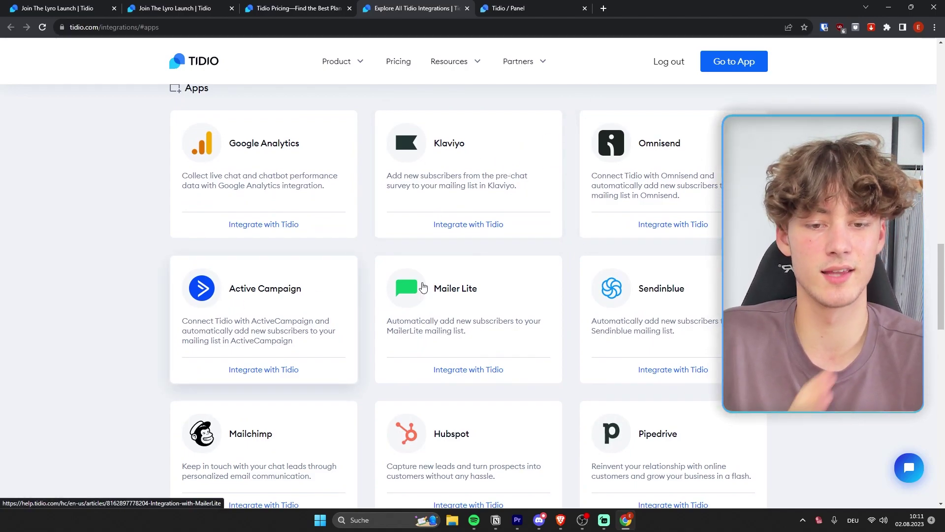
scroll(296, 334, "down", 2)
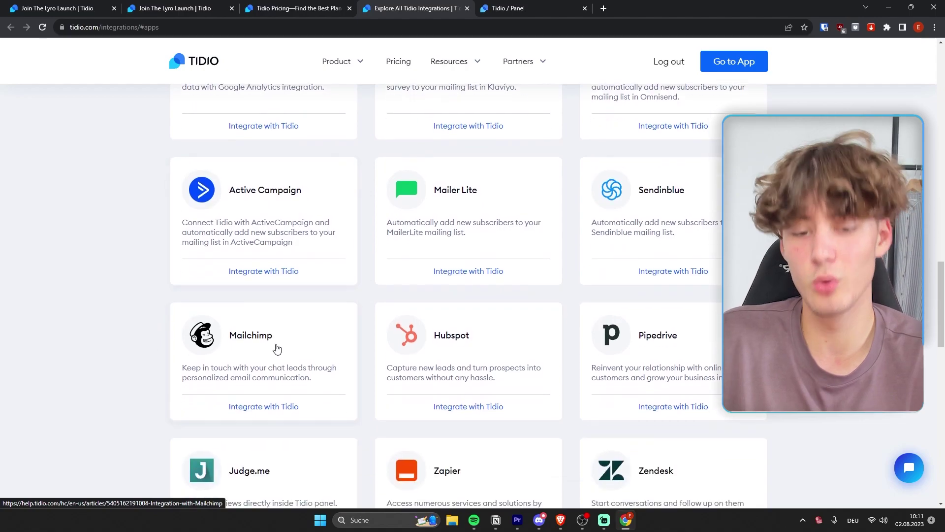
scroll(409, 217, "down", 2)
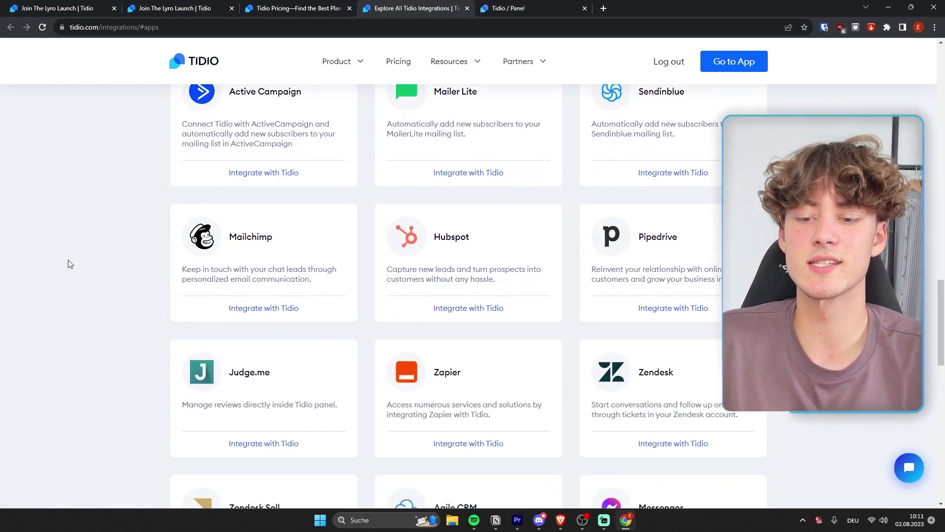
scroll(69, 290, "down", 3)
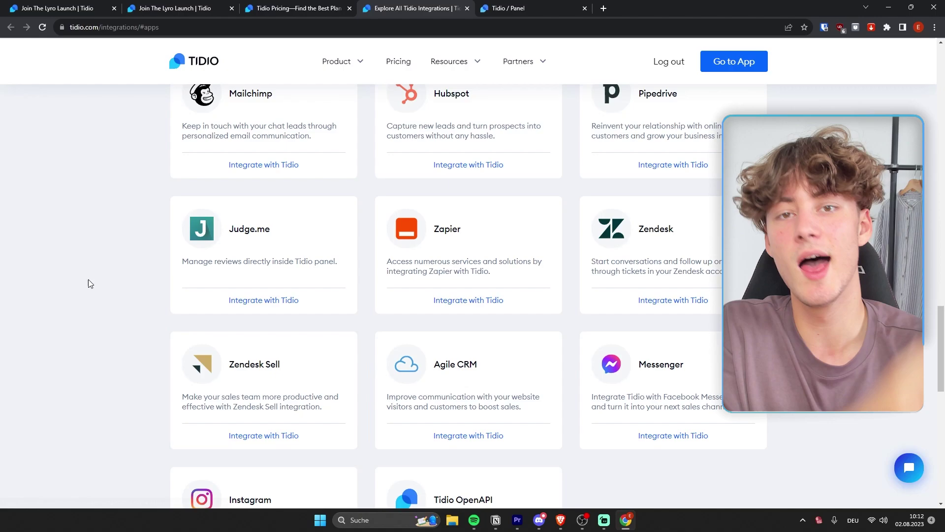
scroll(134, 303, "down", 1)
scroll(133, 303, "up", 9)
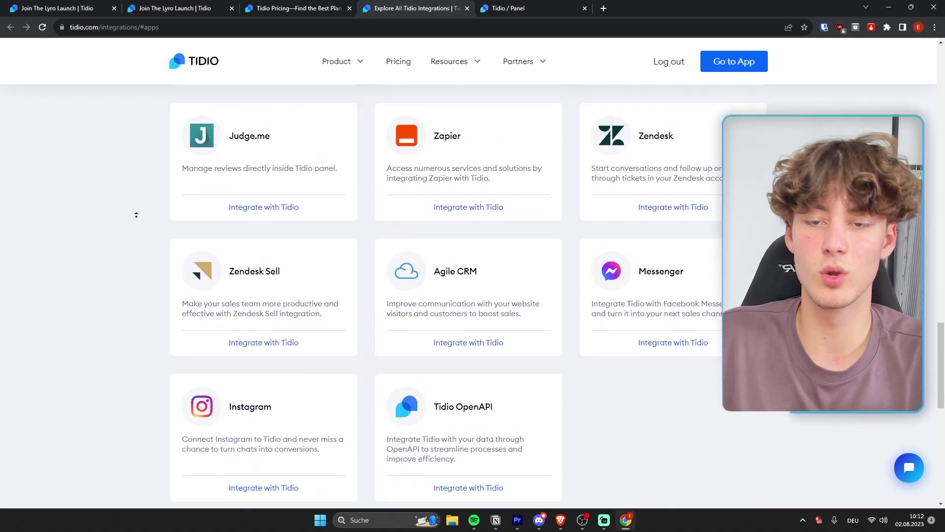
scroll(134, 217, "up", 2)
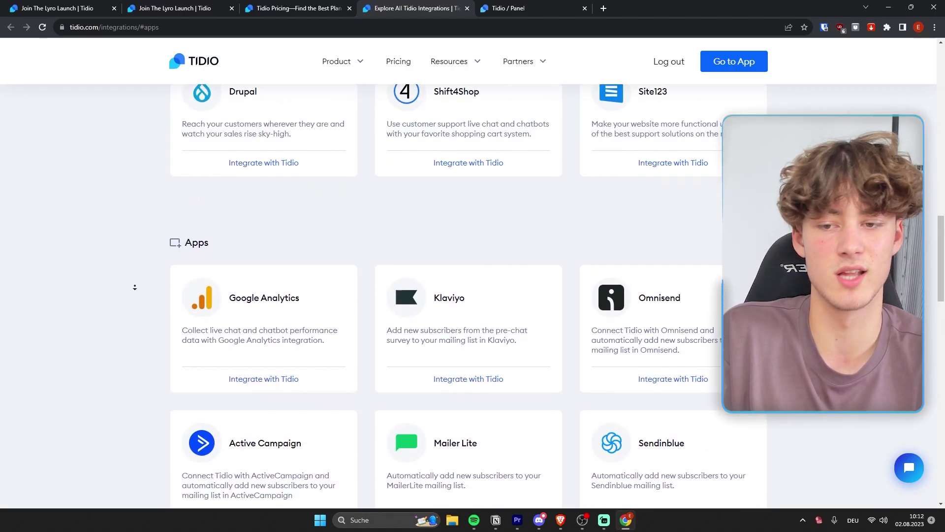
scroll(131, 285, "down", 3)
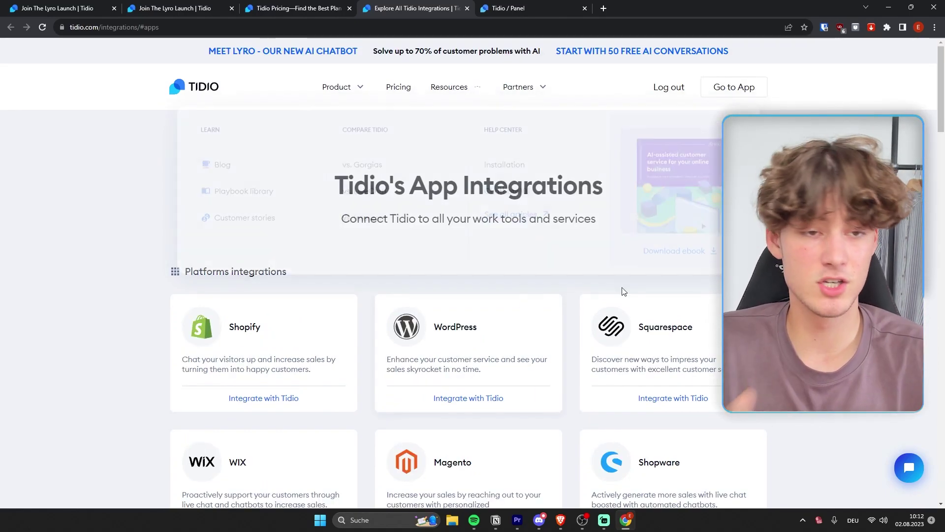
scroll(623, 291, "down", 15)
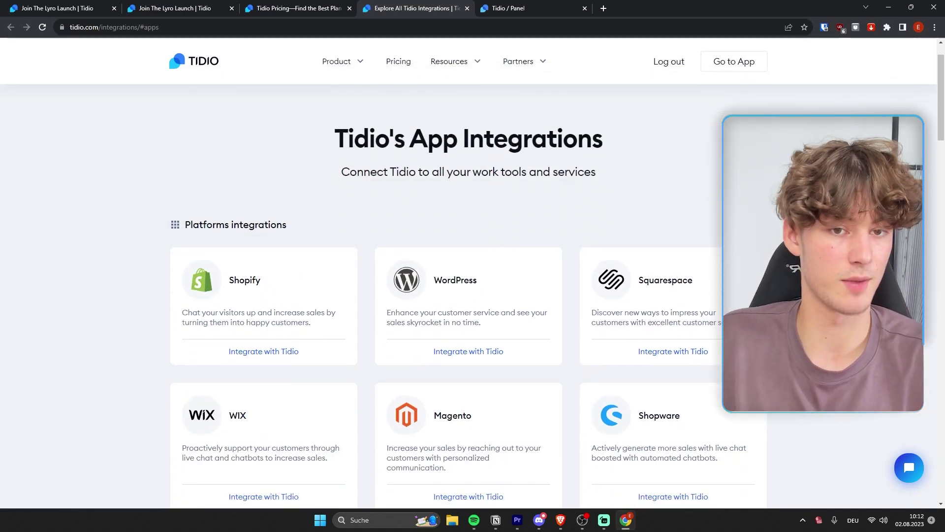
scroll(686, 217, "up", 4)
scroll(686, 217, "up", 10)
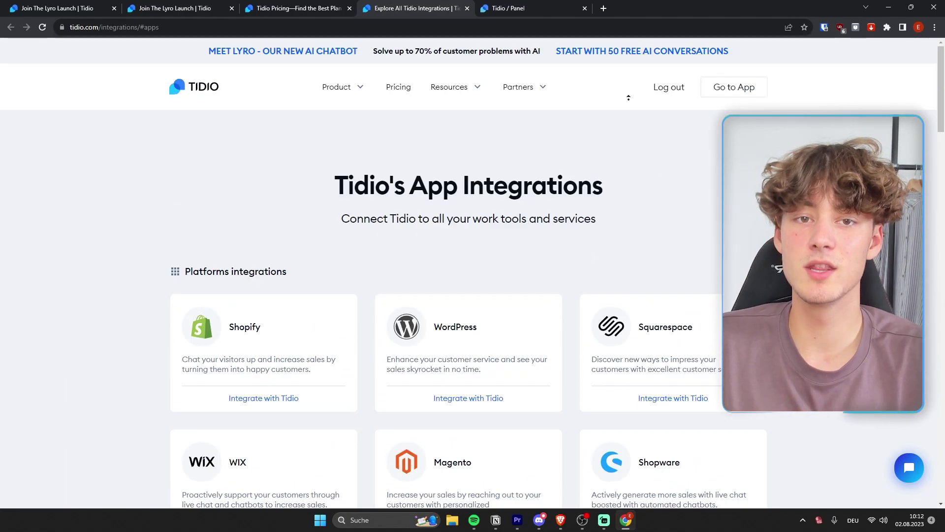
left_click(544, 4)
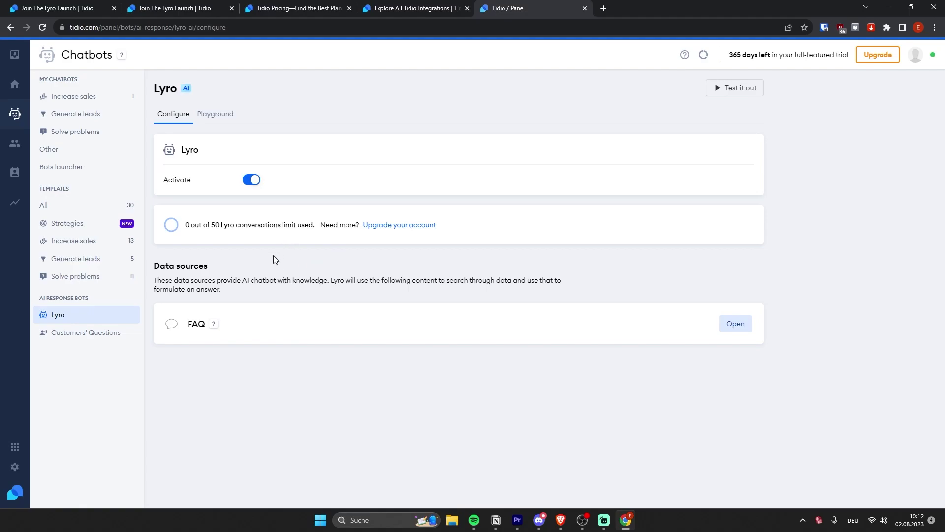
Open the FAQ data source and scroll through its gift order, shipping and return questions
left_click(734, 323)
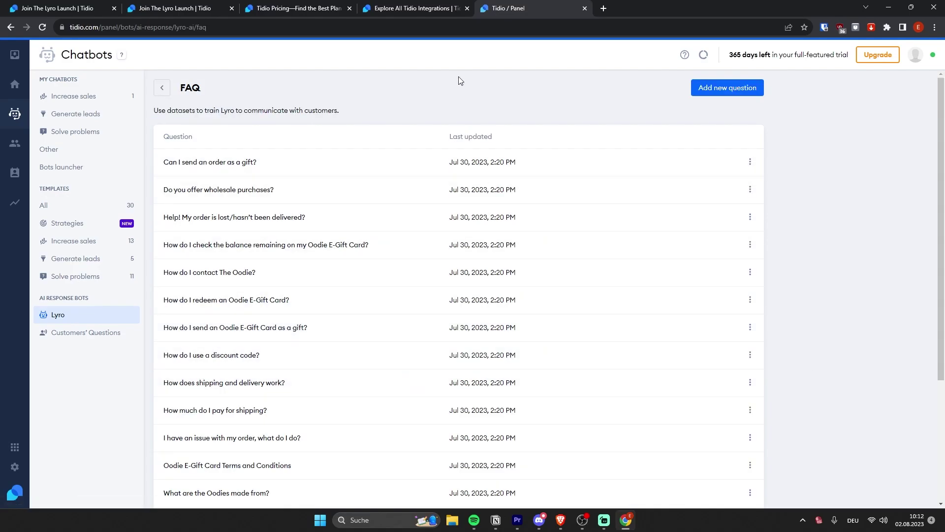
scroll(500, 123, "down", 4)
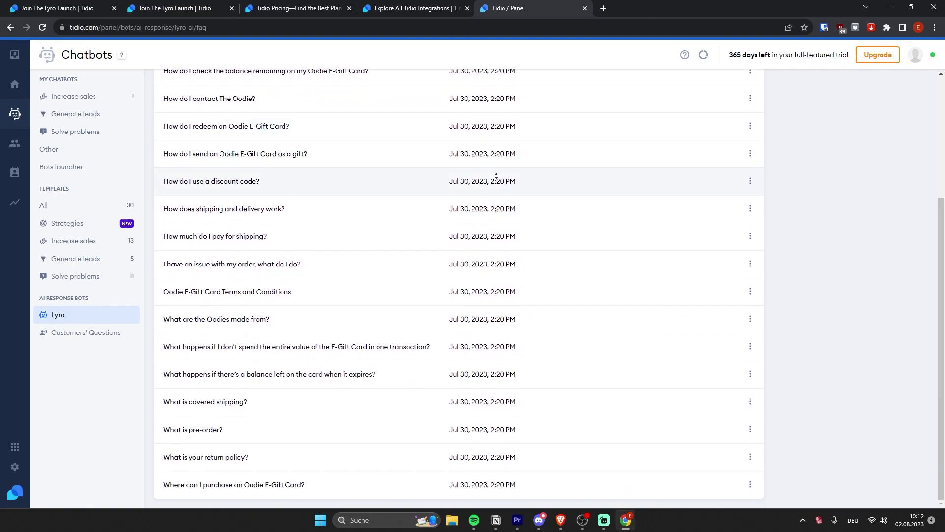
scroll(873, 392, "up", 4)
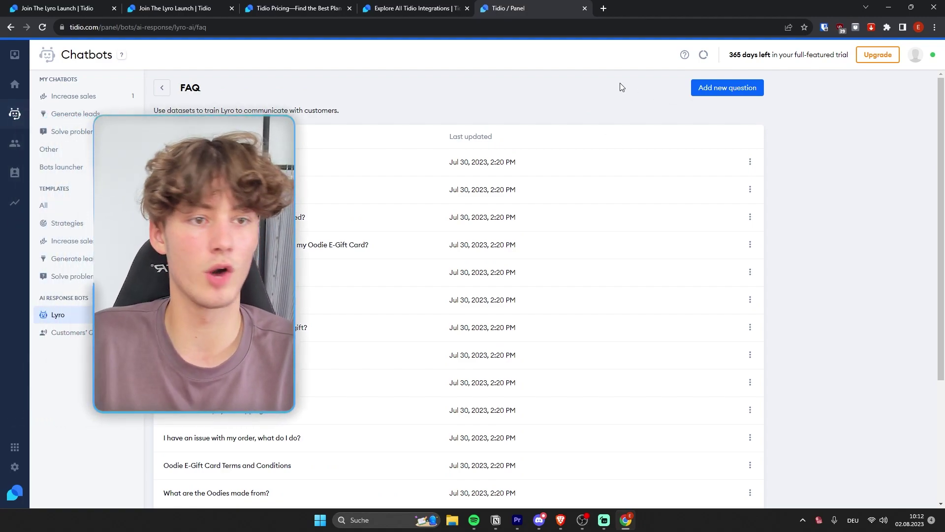
Add FAQ 'How long is the shipping time?' answered 'Shipping time is 1 - 2 Weeks', then go back
left_click(754, 89)
left_click(842, 143)
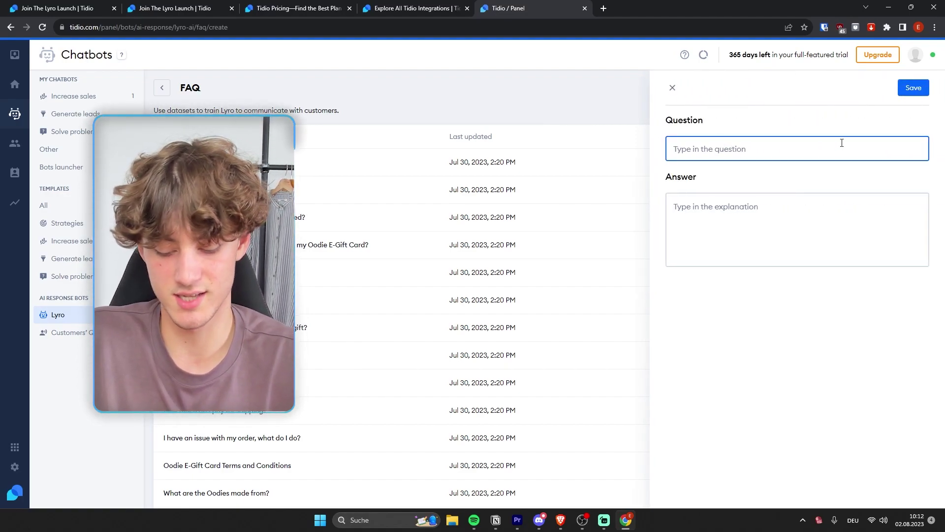
type("How long")
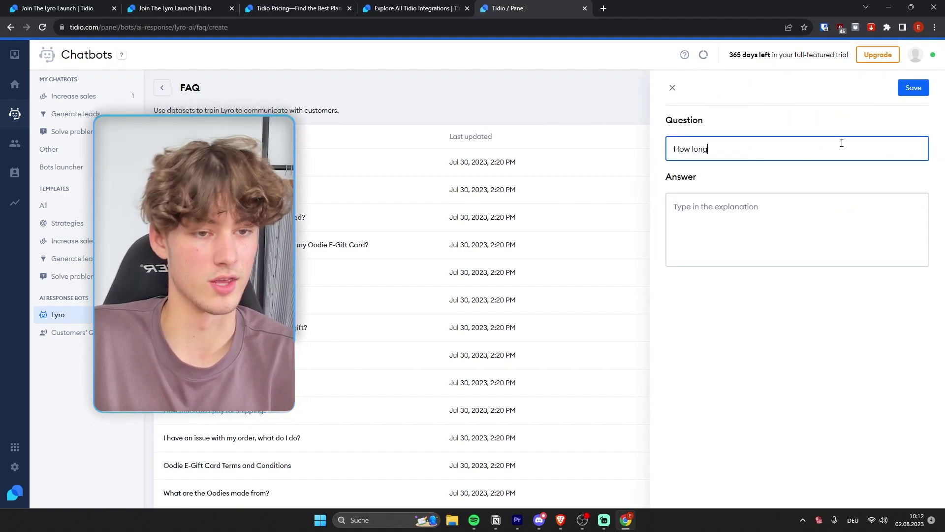
type(" is t")
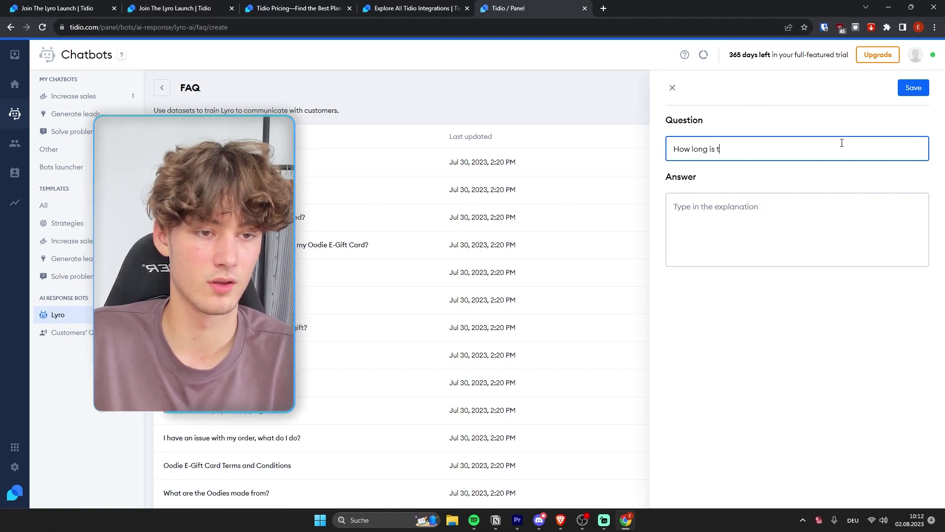
type("he shipping time?")
key("Tab")
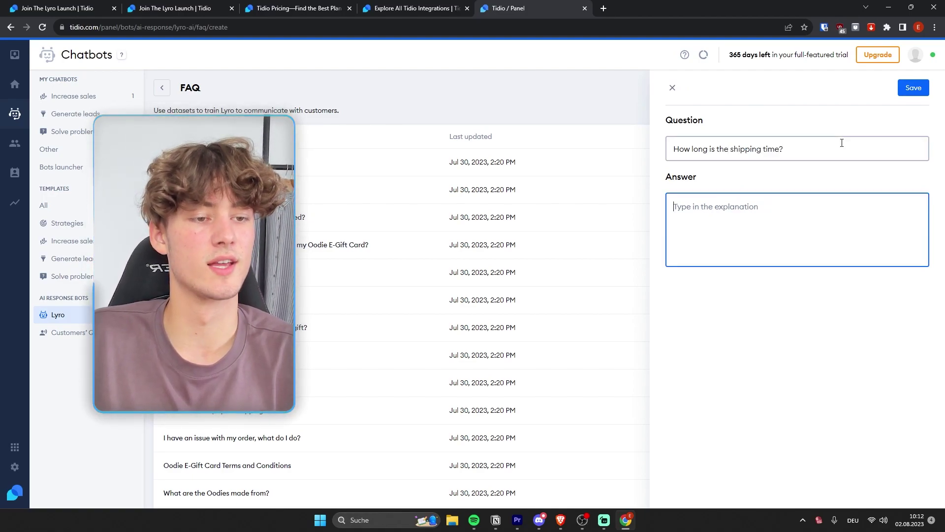
type("Shipping time ")
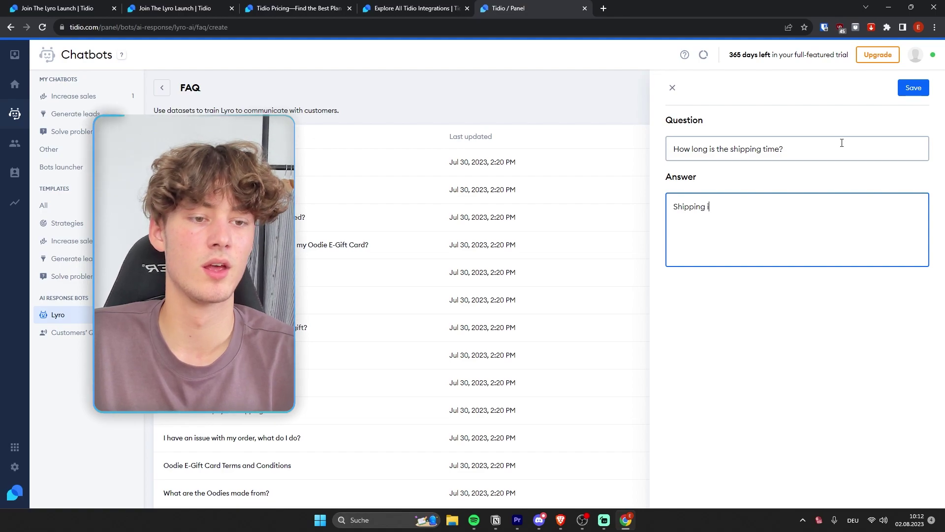
type("is  1 -")
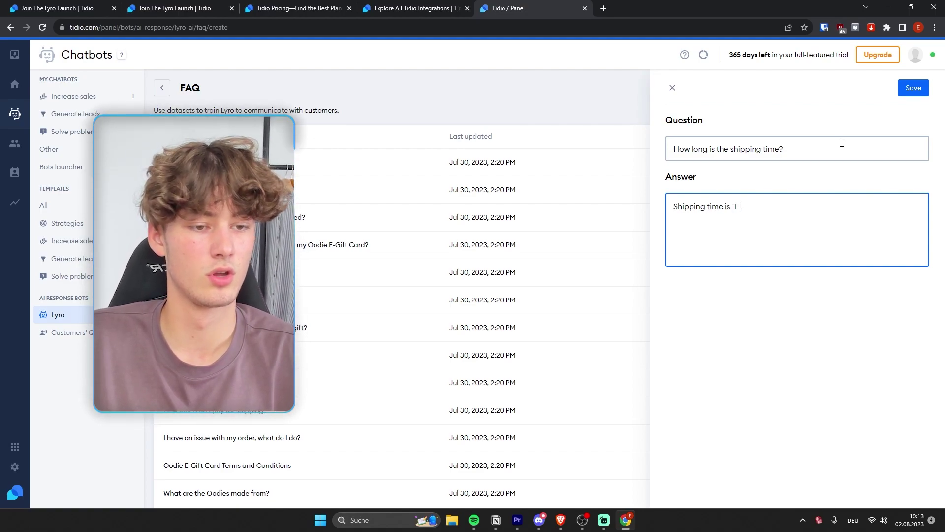
type(" 2 Weeks")
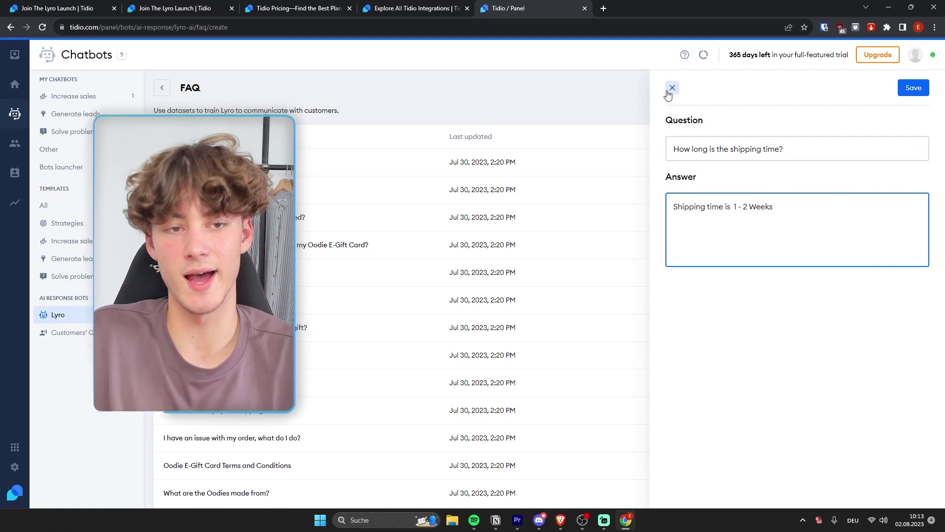
left_click(672, 88)
left_click(161, 89)
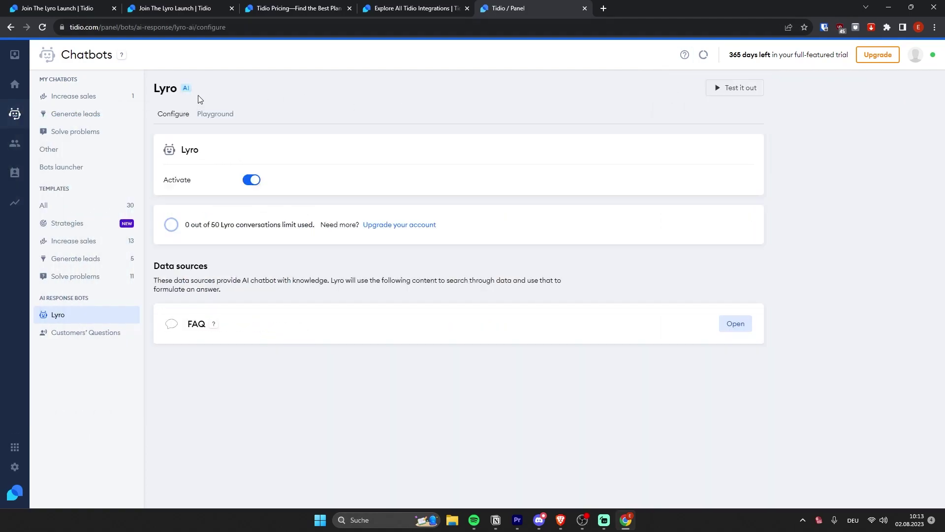
In the Playground, enter an e-mail address, tick the newsletter sign-up, and send the intro form
left_click(224, 118)
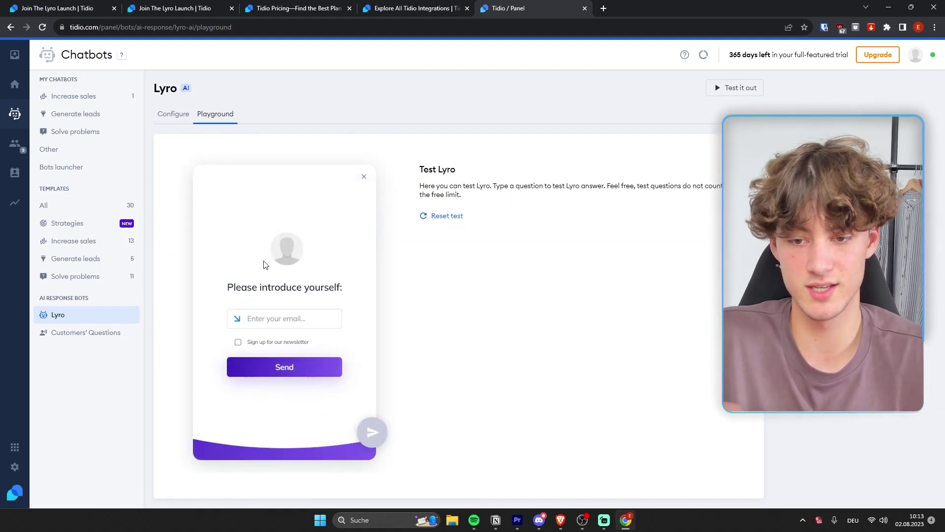
left_click(311, 314)
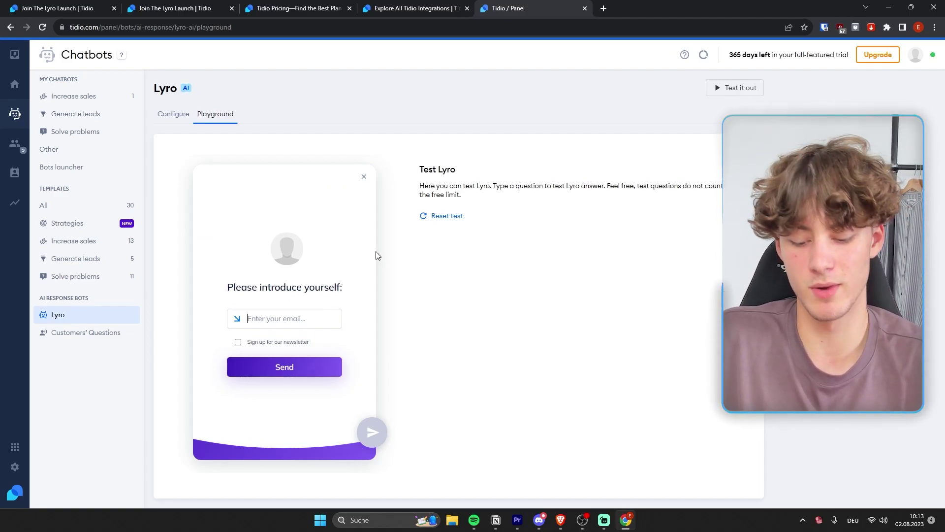
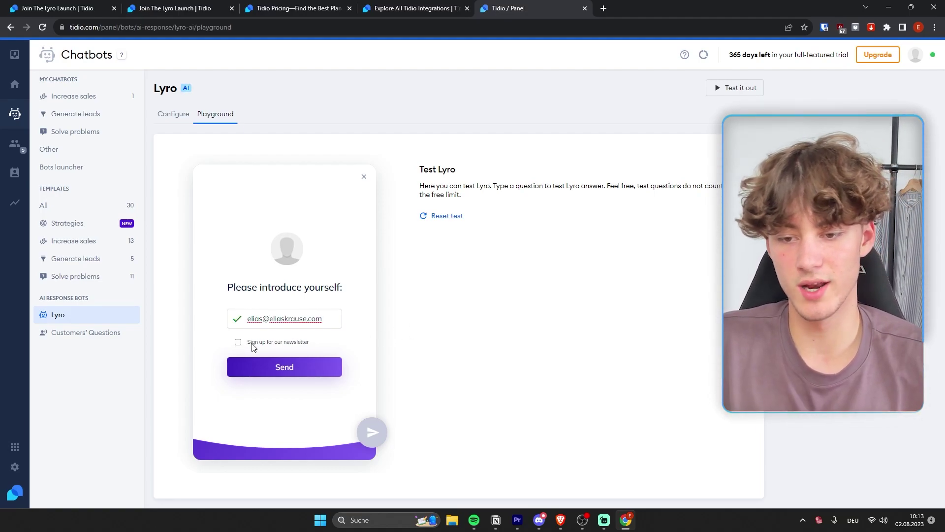
left_click_drag(252, 344, 334, 348)
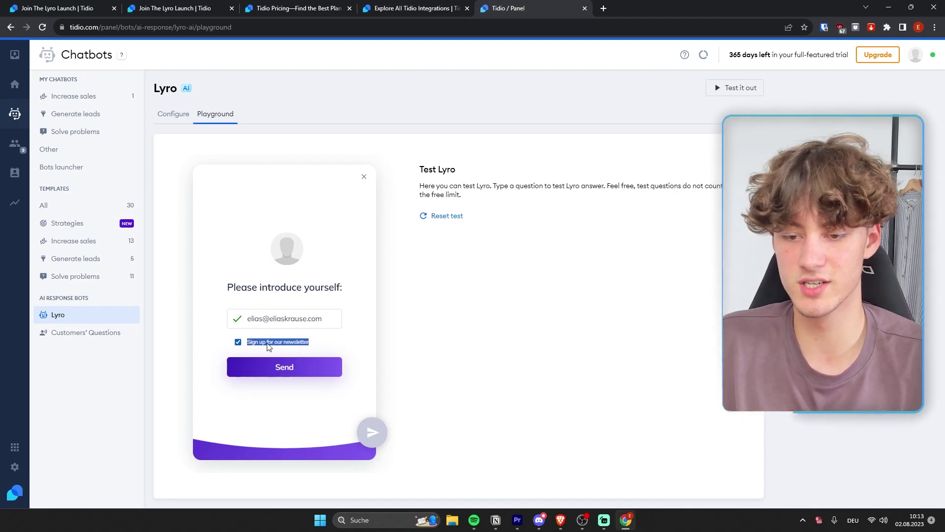
left_click(205, 341)
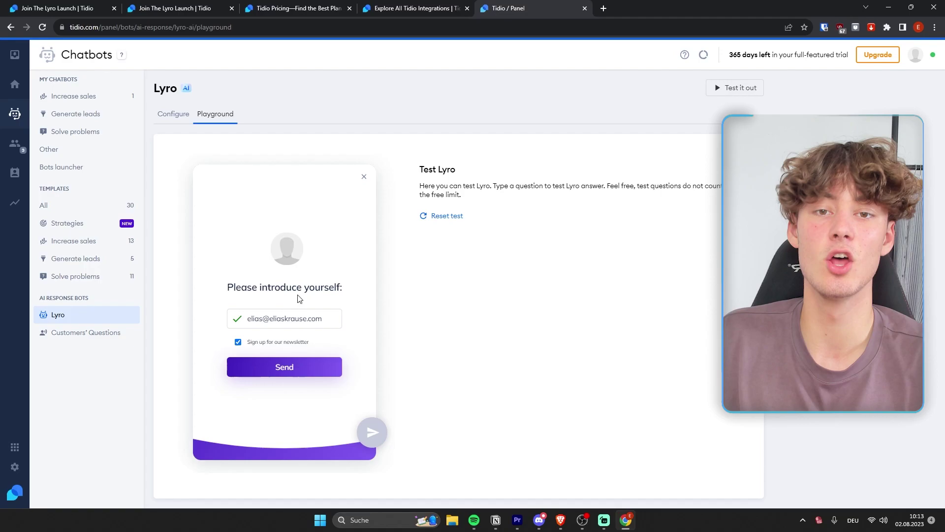
left_click(284, 373)
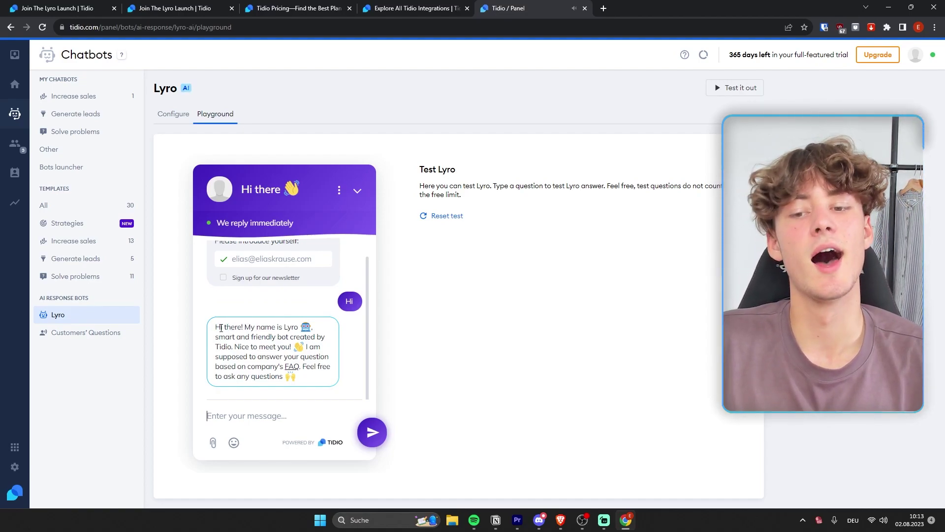
Highlight and select words in Lyro's self-introduction greeting
left_click_drag(221, 328, 289, 324)
left_click(244, 341)
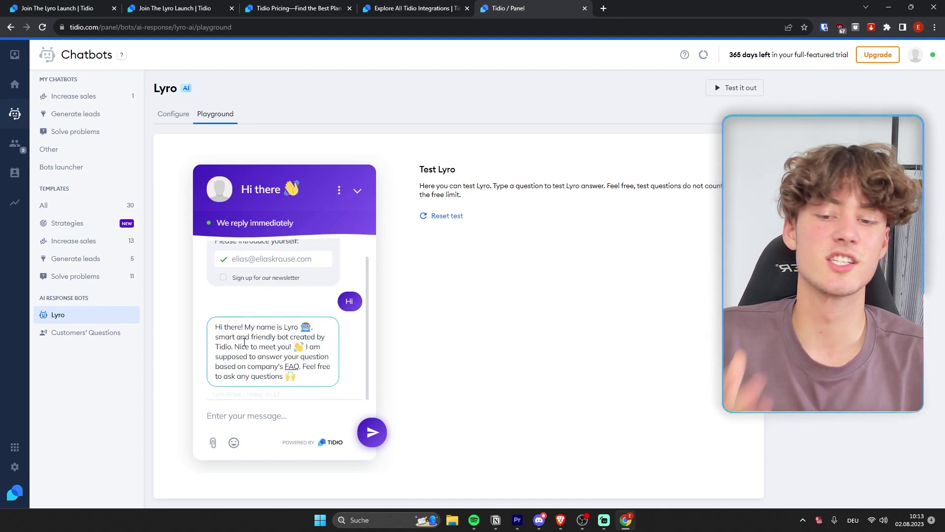
left_click_drag(249, 346, 294, 347)
double_click(306, 346)
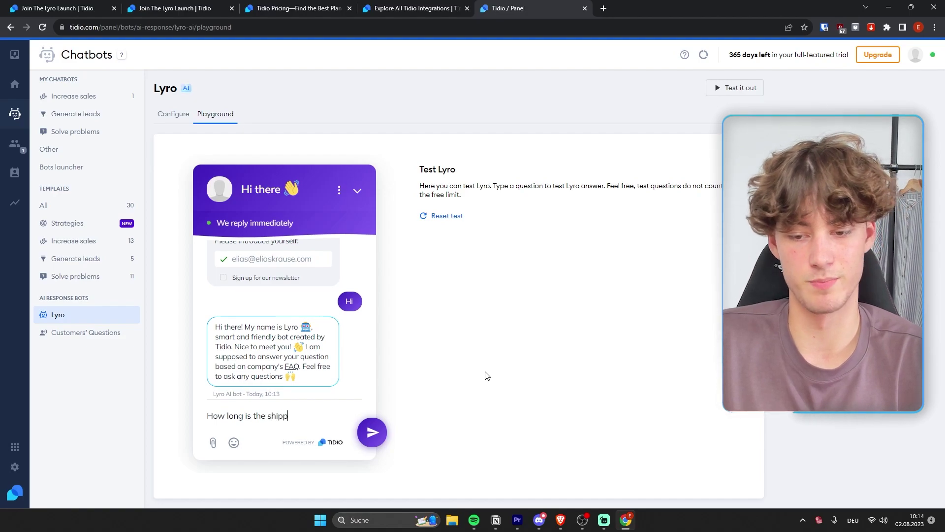
Send 'How long is the shipping?' and highlight Lyro's 2–8 business days answer
key("Return")
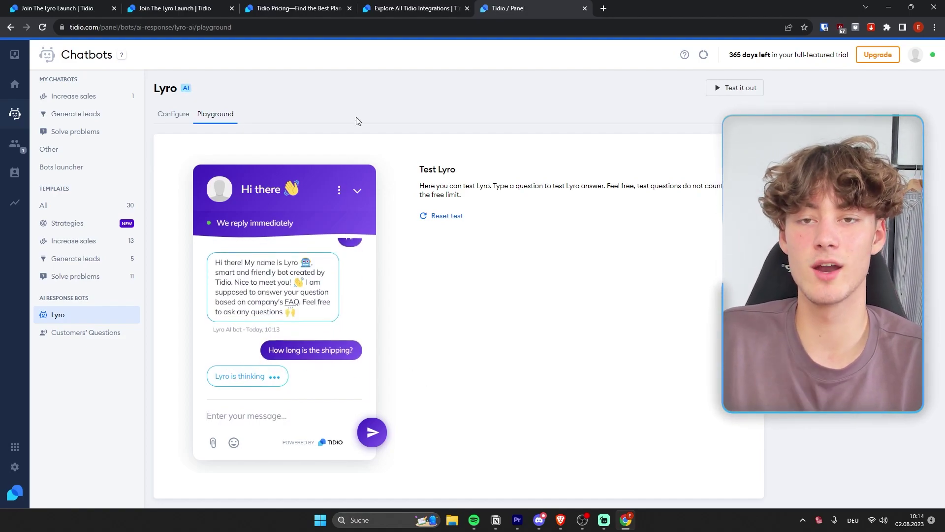
left_click(427, 8)
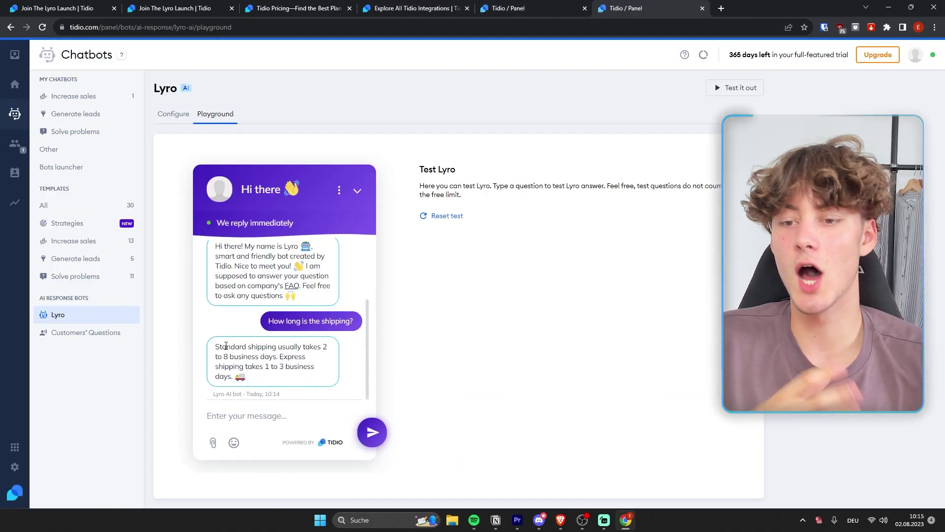
left_click_drag(214, 350, 314, 374)
left_click(314, 374)
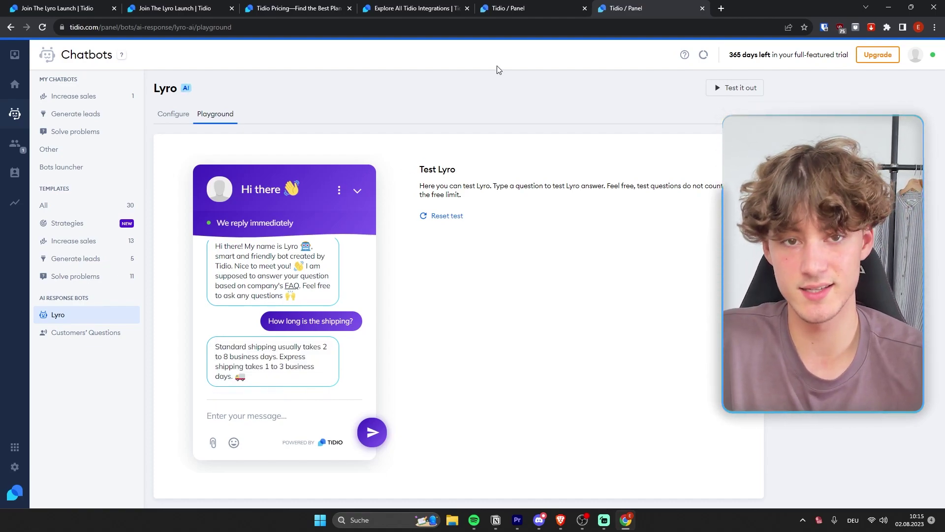
key("ctrl+a")
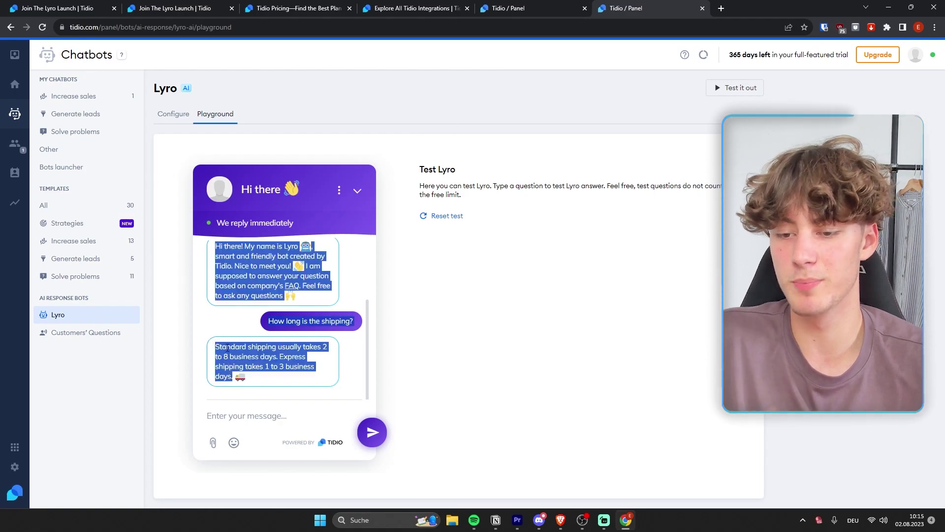
left_click(298, 334)
key("ctrl+shift+Tab")
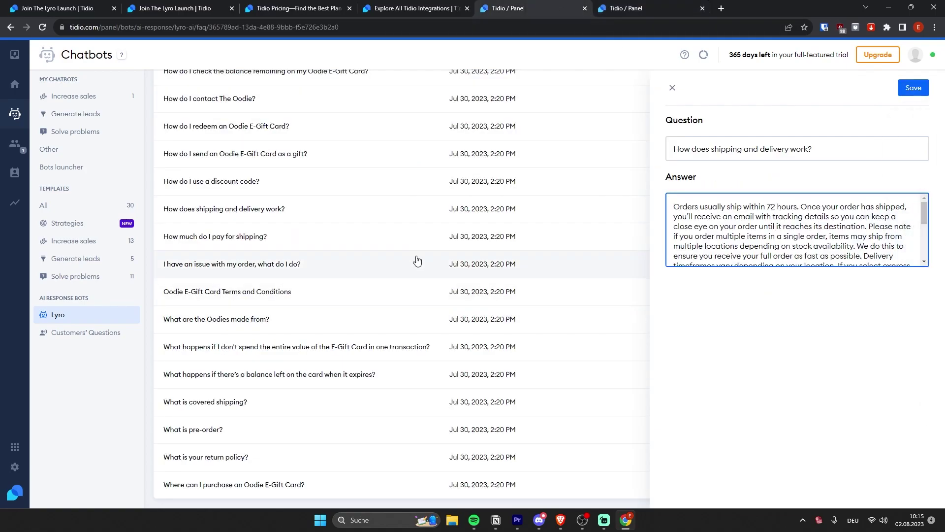
left_click(822, 152)
key("ctrl+a")
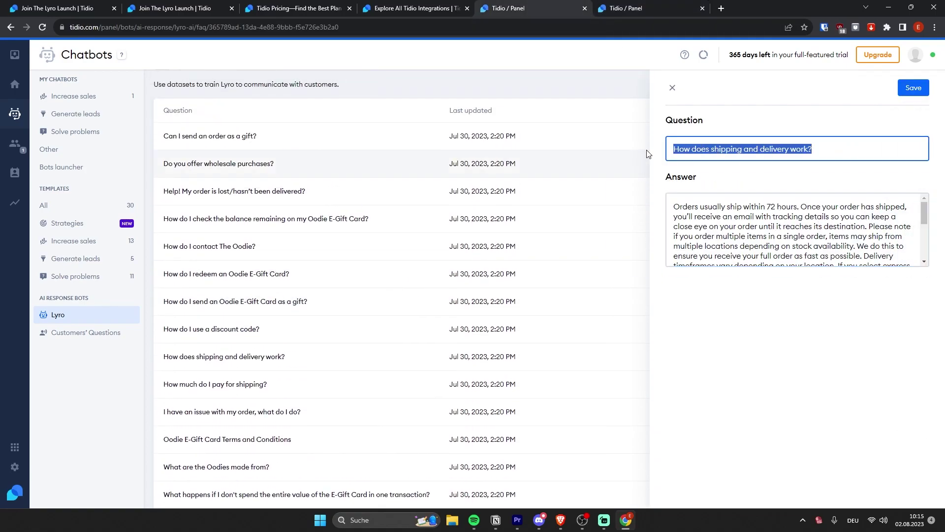
left_click(792, 149)
left_click(771, 226)
scroll(772, 231, "down", 5)
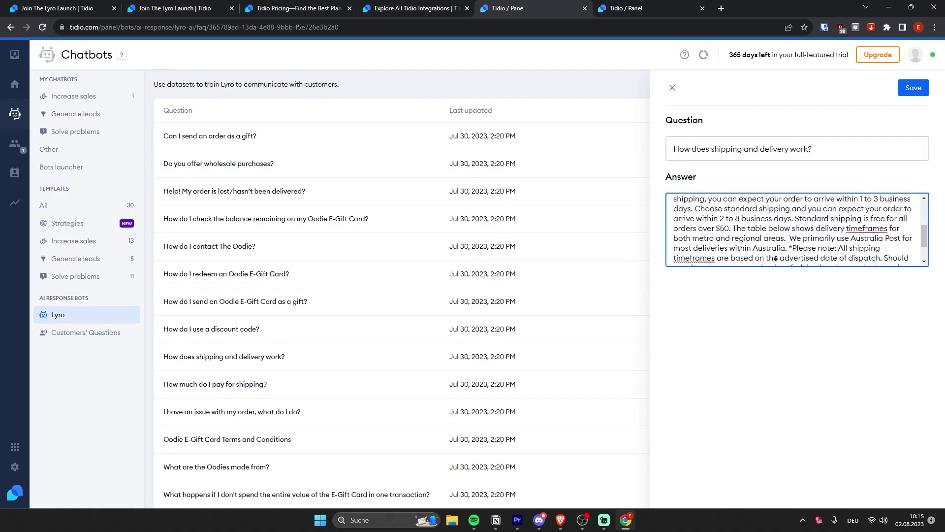
scroll(771, 231, "up", 5)
left_click(822, 150)
key("ctrl+a")
left_click(842, 159)
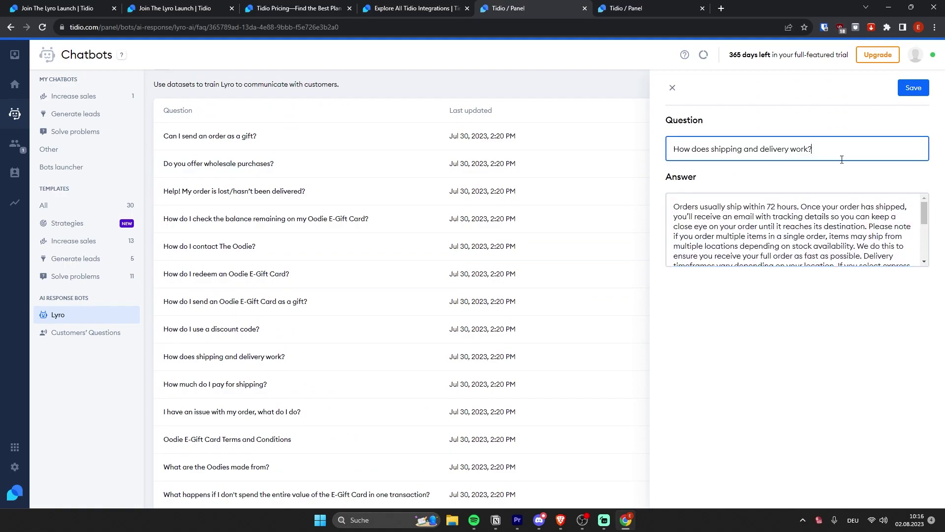
left_click(843, 208)
scroll(857, 222, "down", 5)
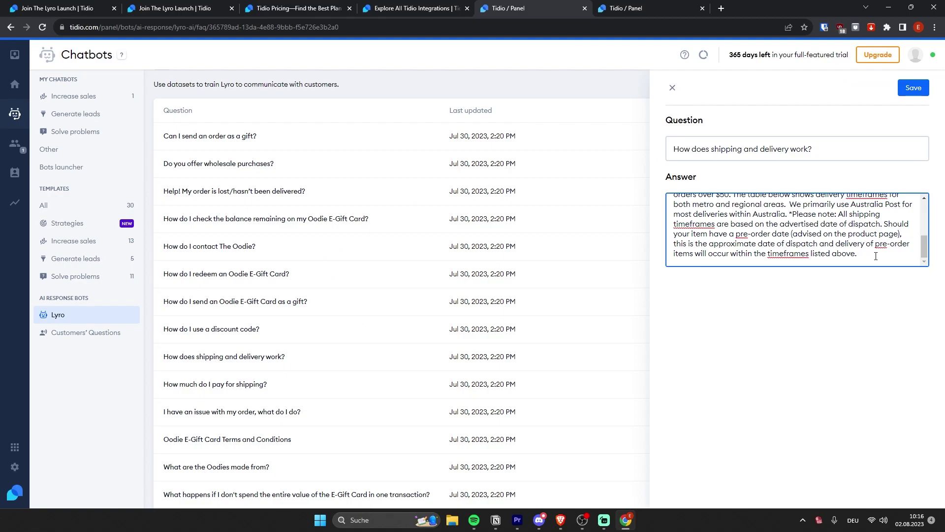
key("ctrl+a")
left_click(770, 216)
left_click(633, 10)
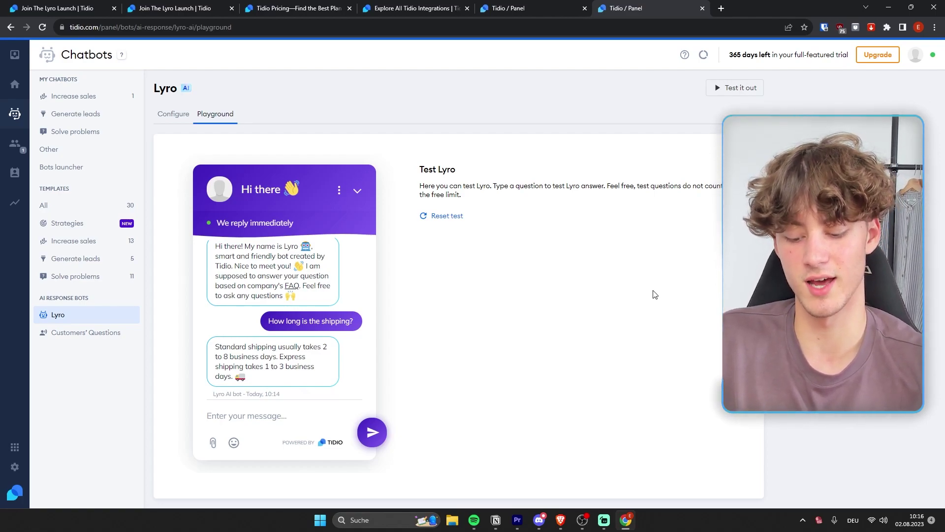
Send the follow-up 'Does it cost?' to Lyro in the Playground and scroll through the conversation
type("Does it cost?")
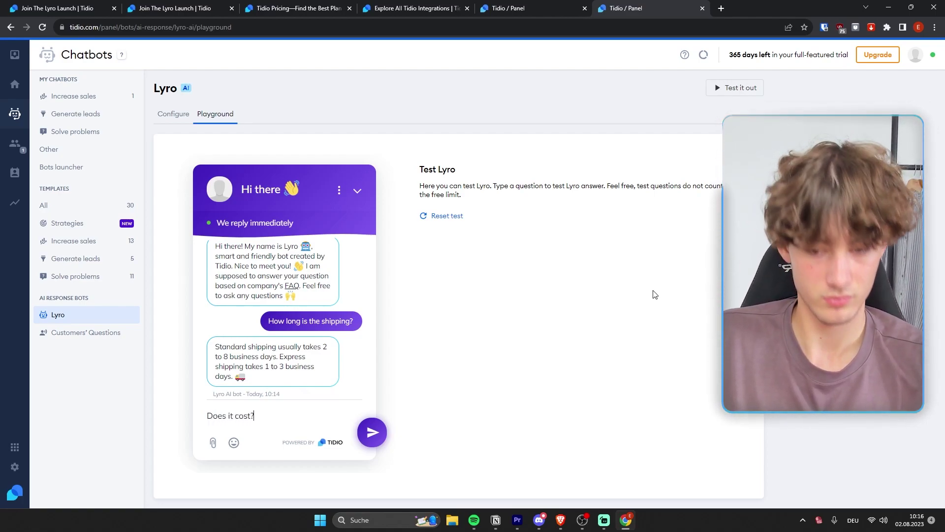
key("Return")
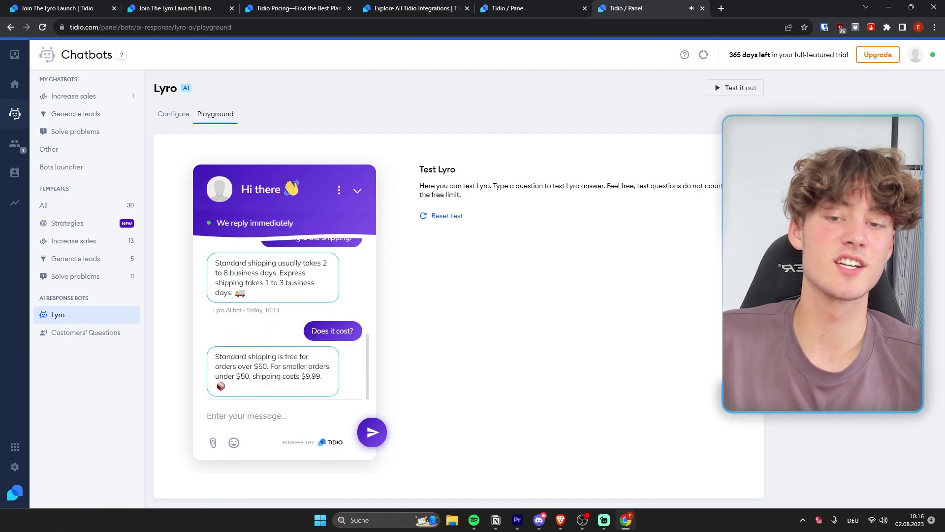
scroll(329, 327, "up", 1)
scroll(349, 312, "down", 1)
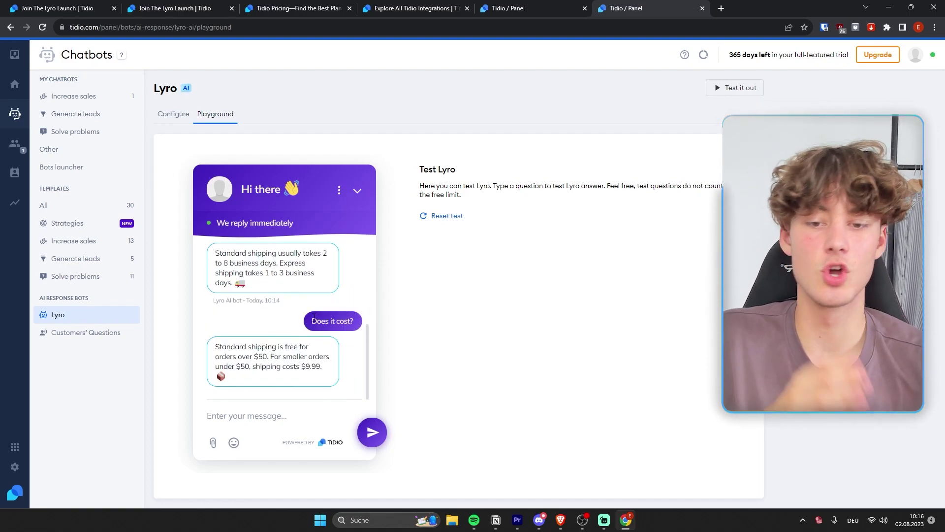
scroll(296, 310, "up", 1)
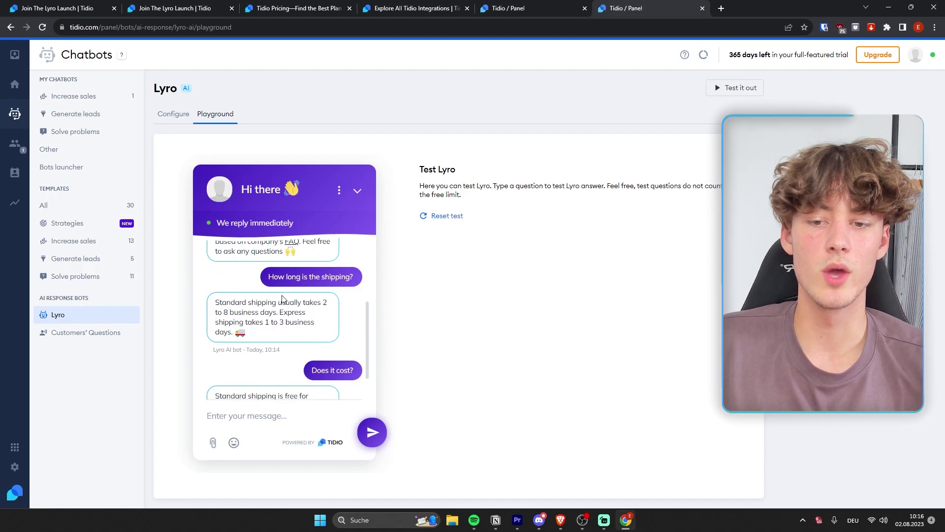
scroll(357, 288, "down", 1)
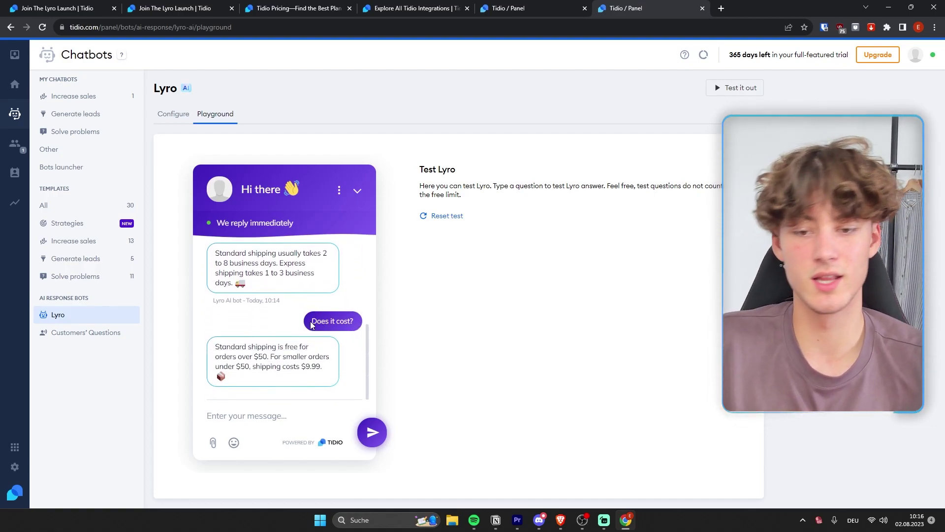
Highlight Lyro's reply: standard shipping is free over $50, otherwise $9.99
left_click_drag(312, 325, 296, 380)
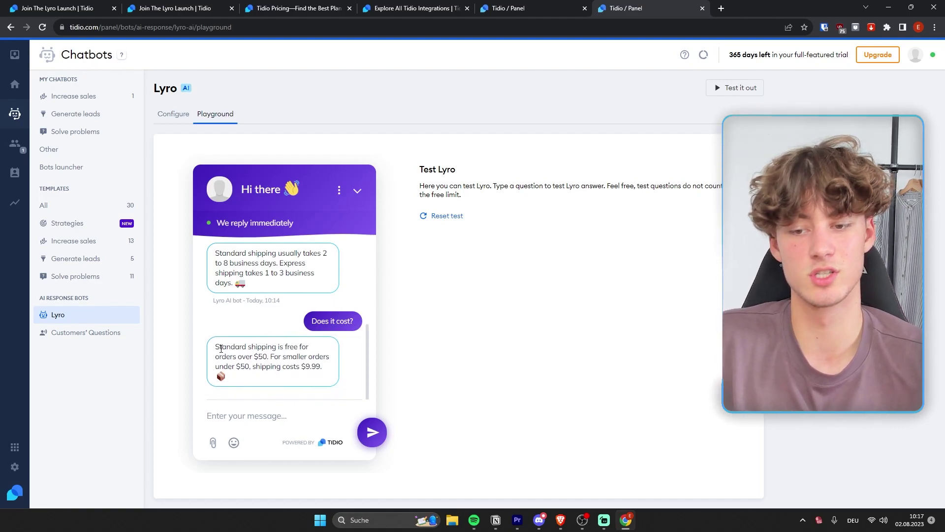
left_click_drag(216, 348, 269, 359)
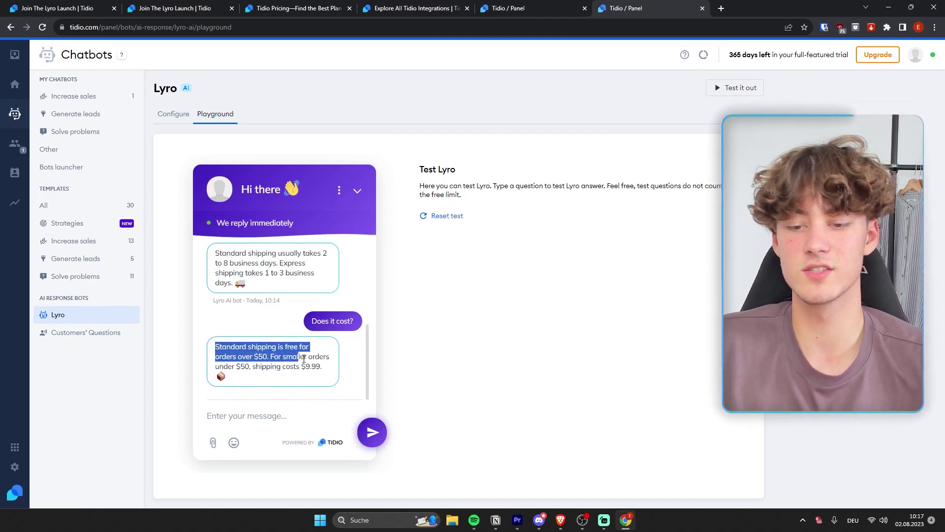
left_click_drag(330, 360, 316, 366)
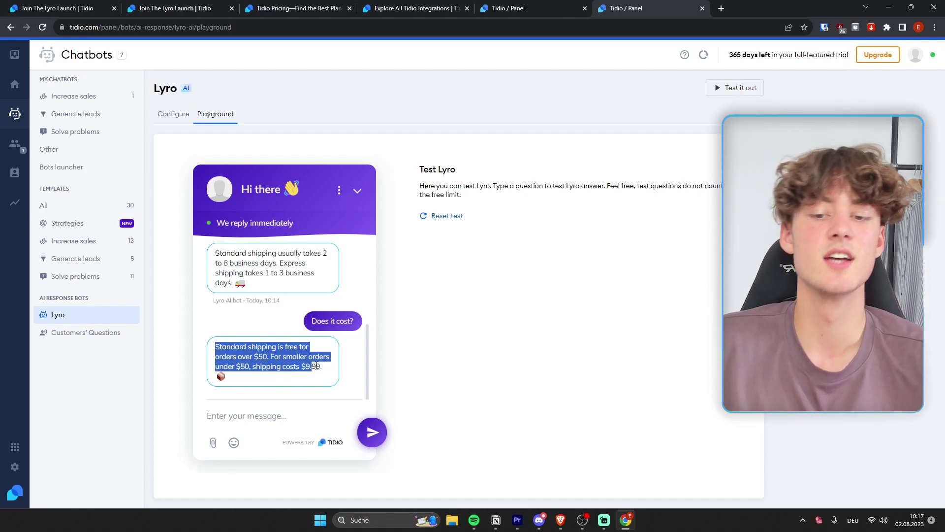
left_click(329, 373)
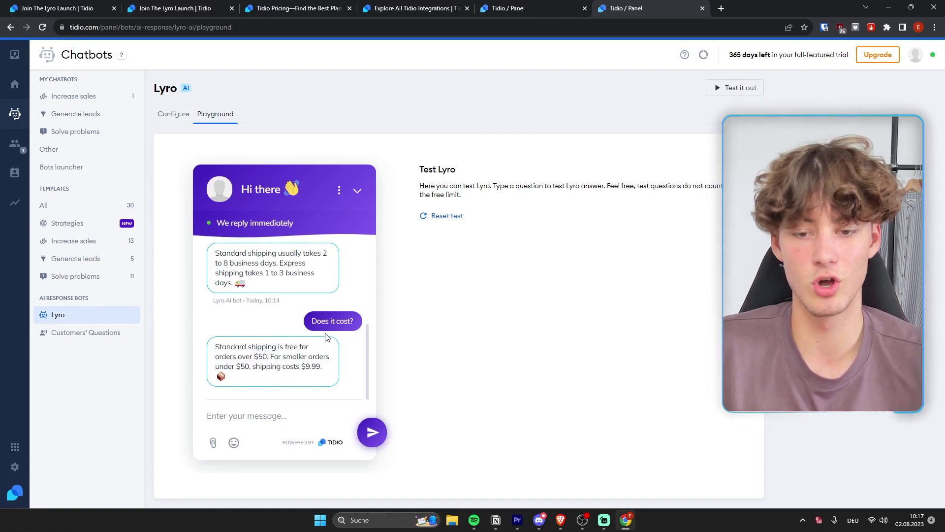
scroll(325, 339, "up", 3)
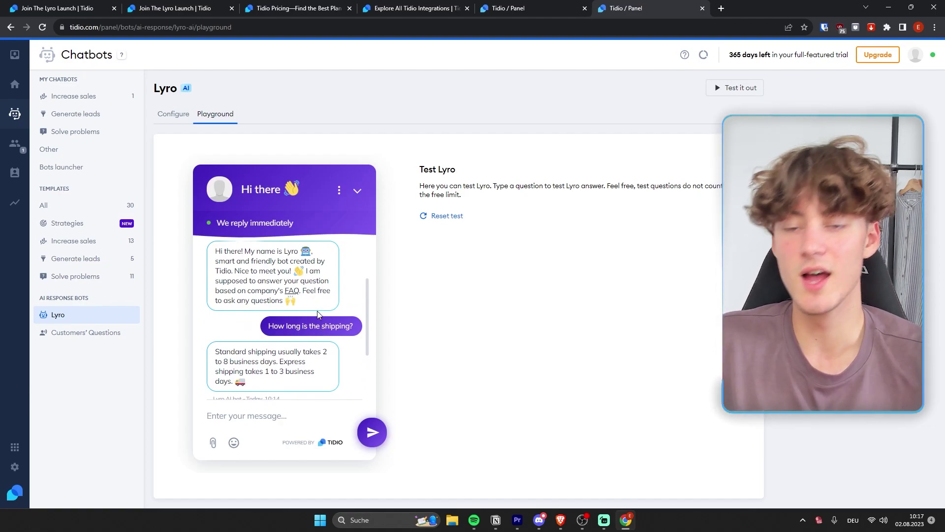